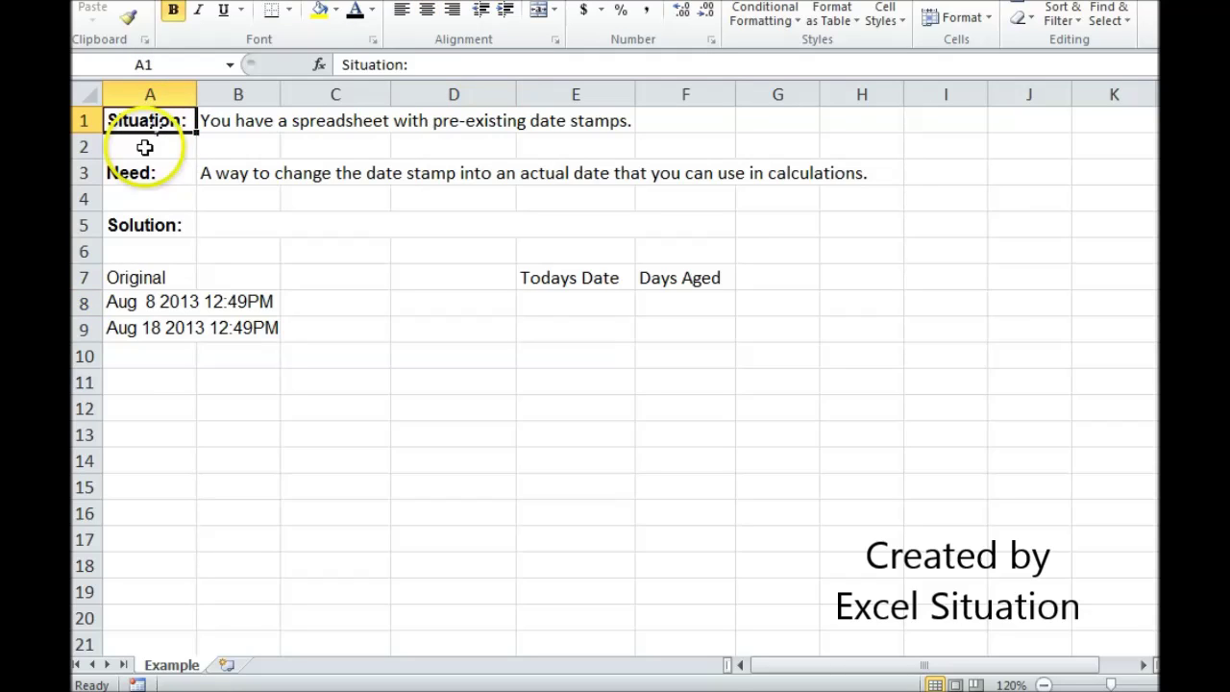
# - Review the Need description, the empty Days Aged cell F8, and the A8 and A9 date stamps
pyautogui.click(141, 172)
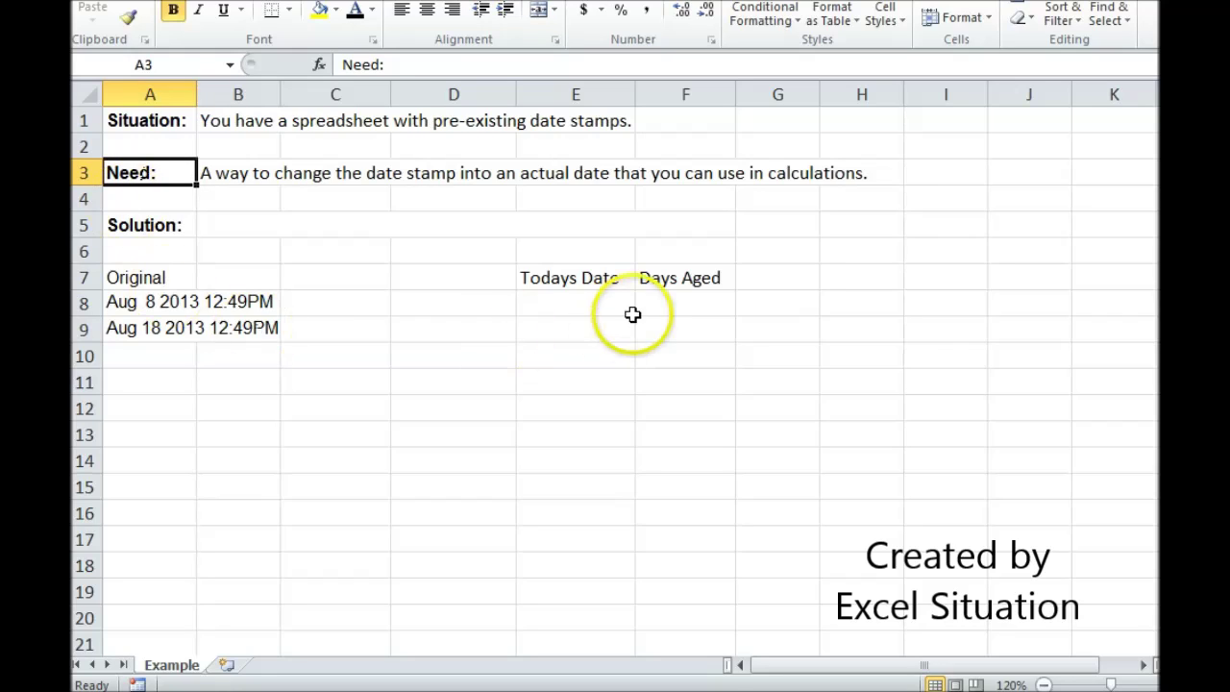
pyautogui.click(684, 303)
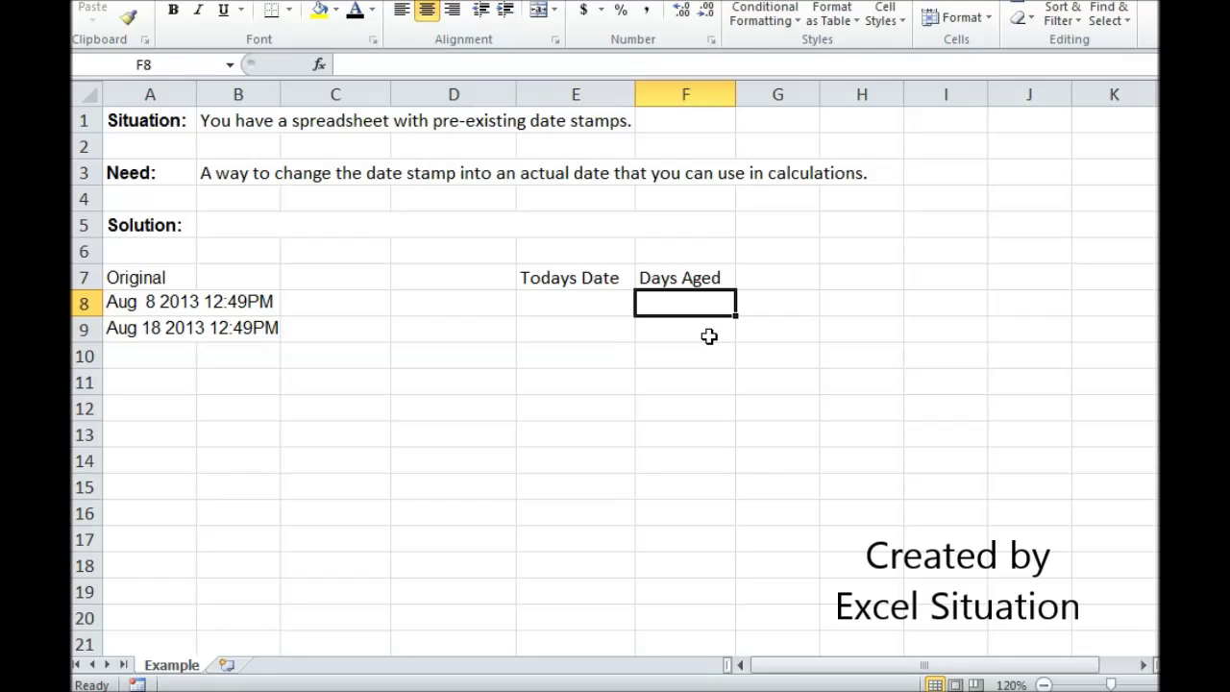
pyautogui.click(165, 301)
pyautogui.click(163, 327)
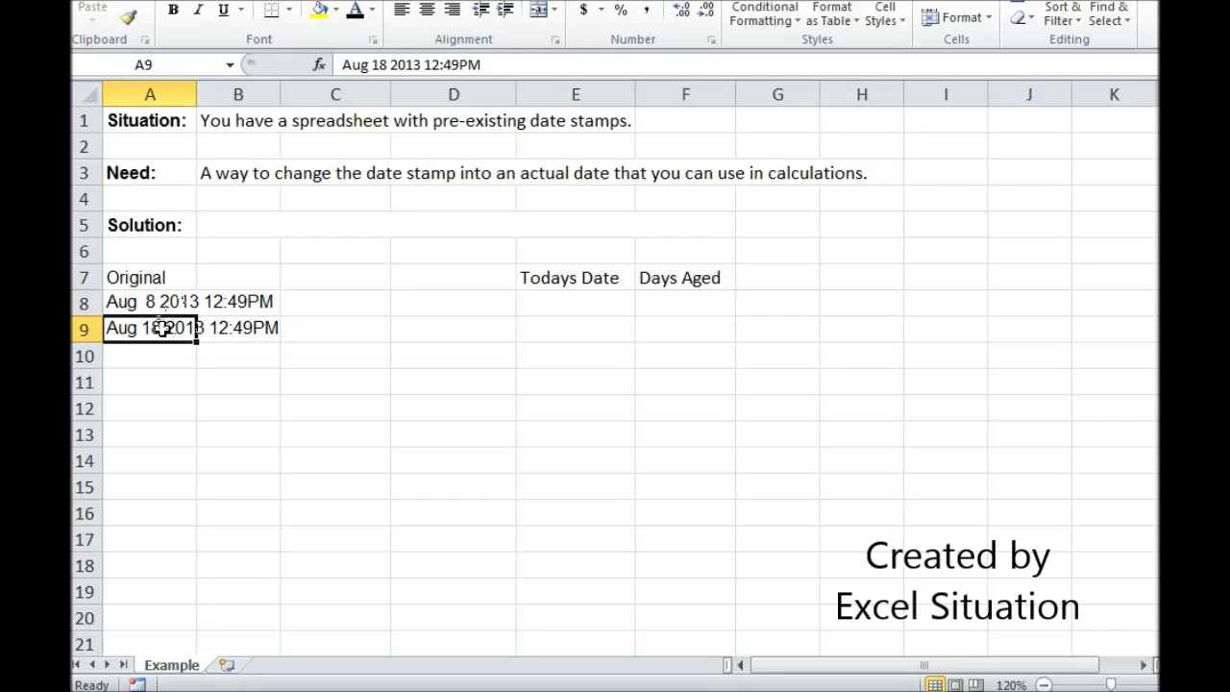
pyautogui.click(164, 300)
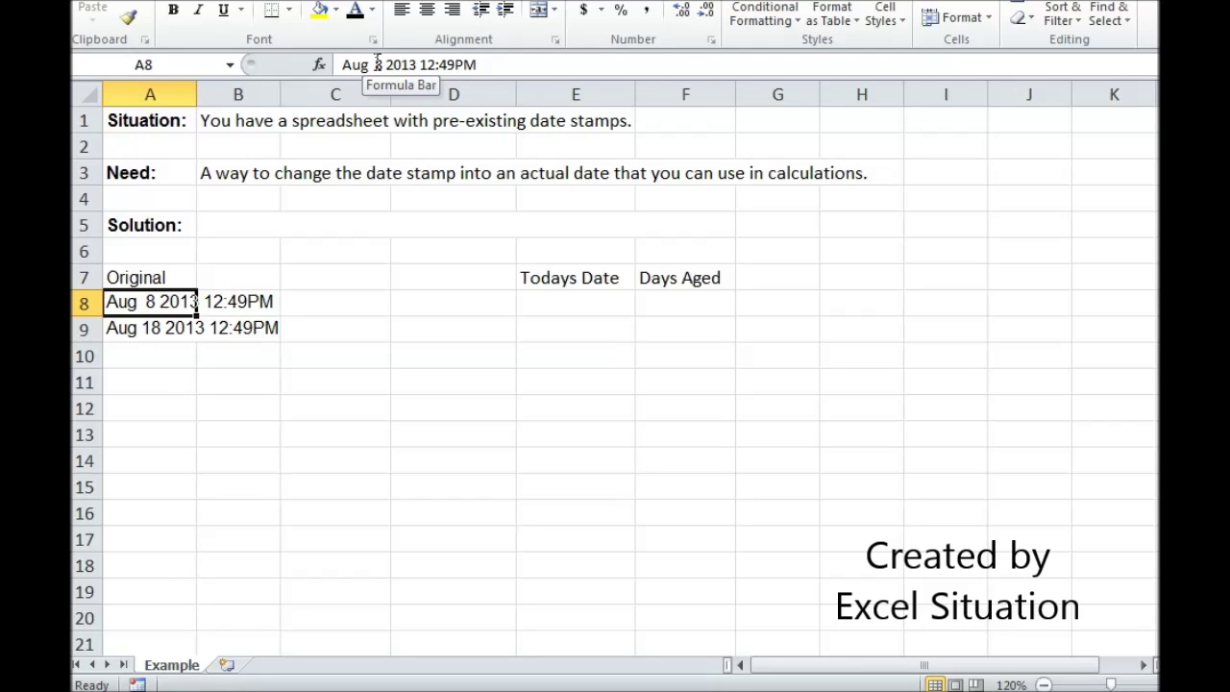
# - Recheck the raw A8 and A9 stamp text, then start a =LEFT( formula in D8
pyautogui.click(387, 58)
pyautogui.click(170, 325)
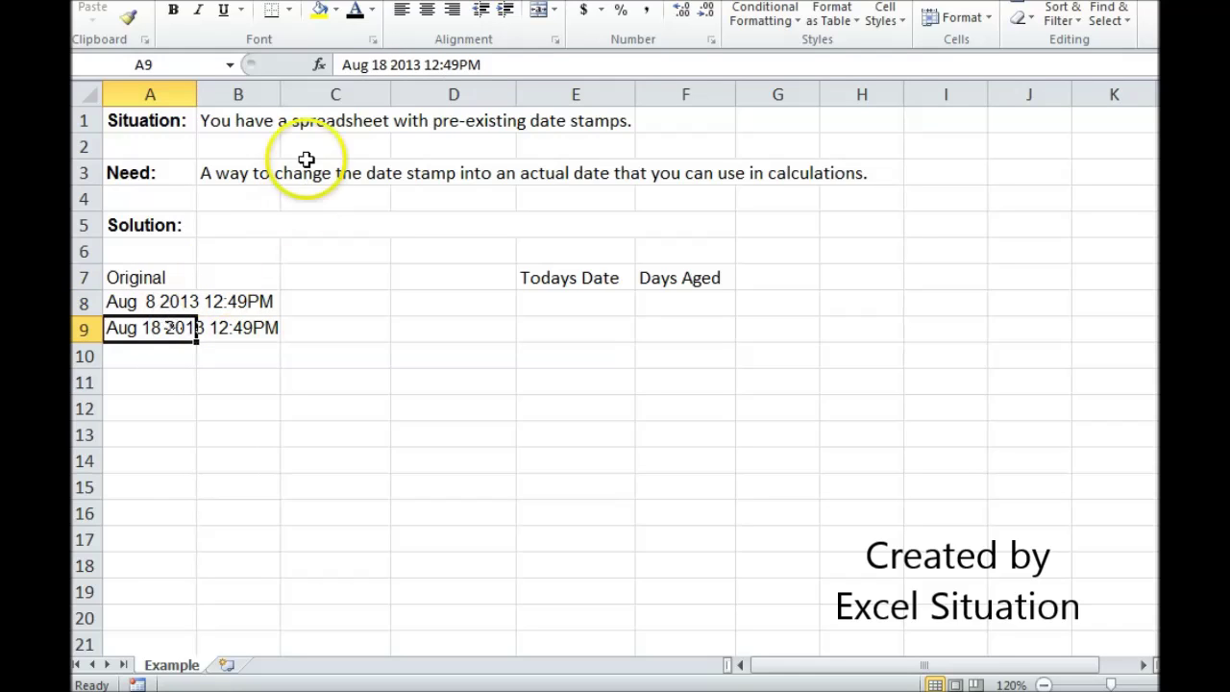
pyautogui.click(186, 300)
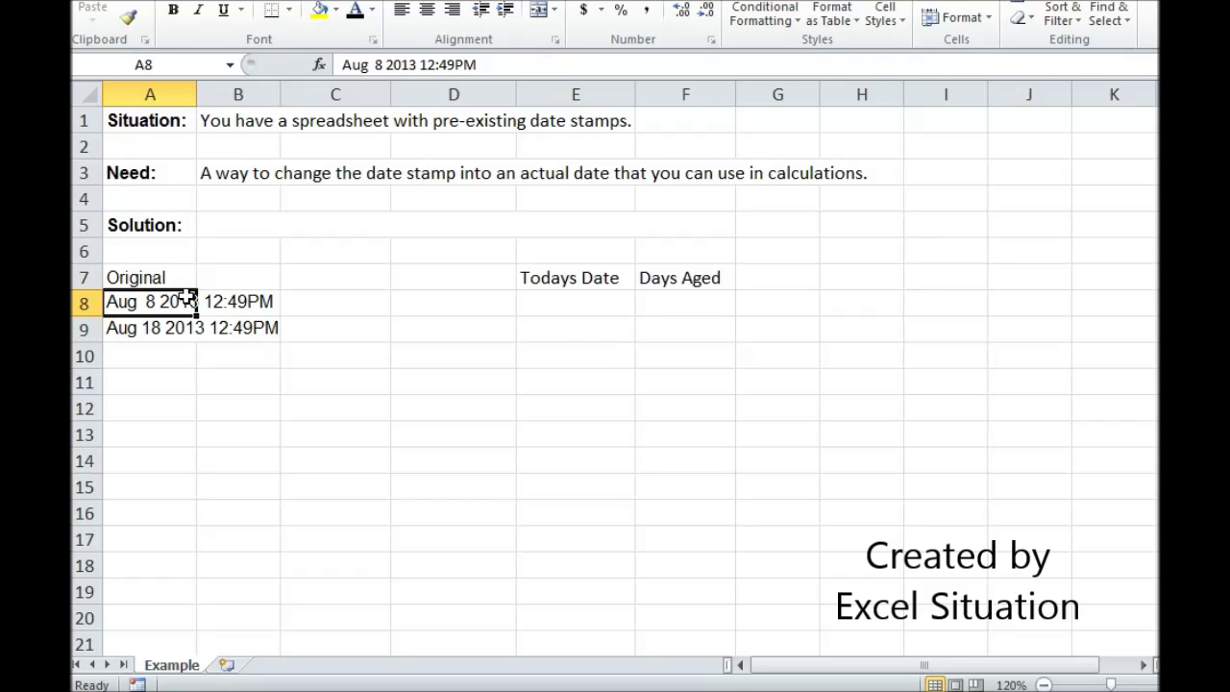
pyautogui.click(427, 303)
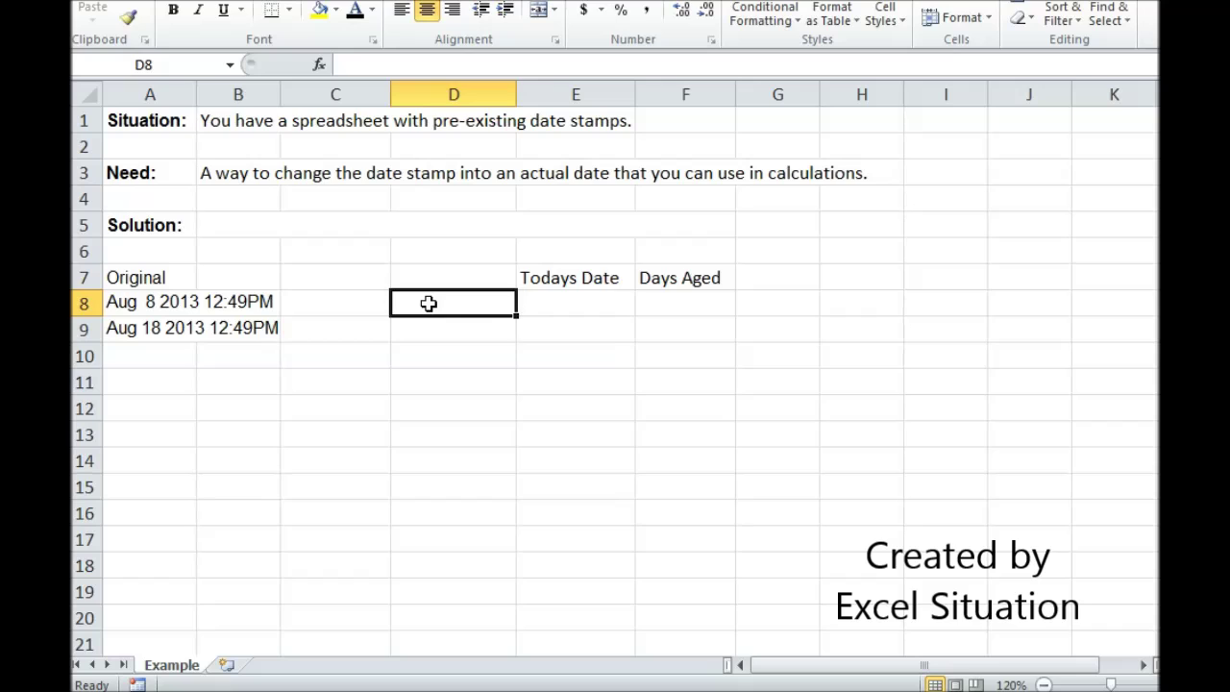
pyautogui.write('=left(')
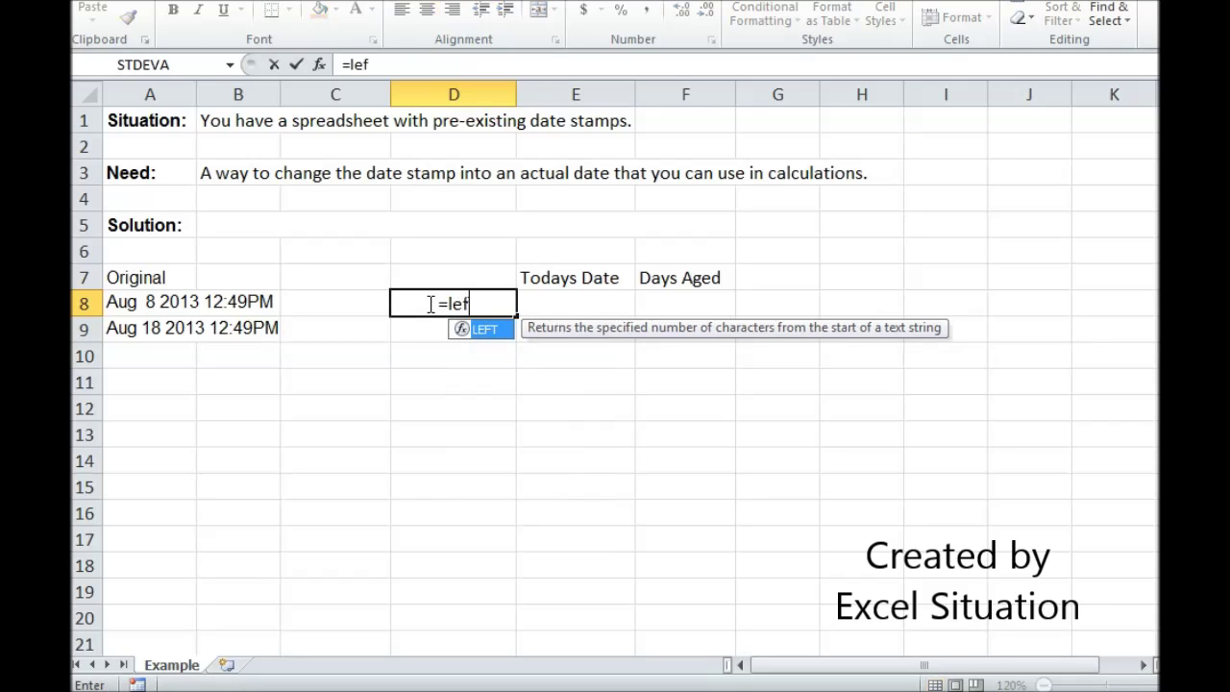
# - Complete =LEFT(A8,6) in D8 so it returns 'Aug 8', then begin =TRIM( in D9
pyautogui.click(158, 301)
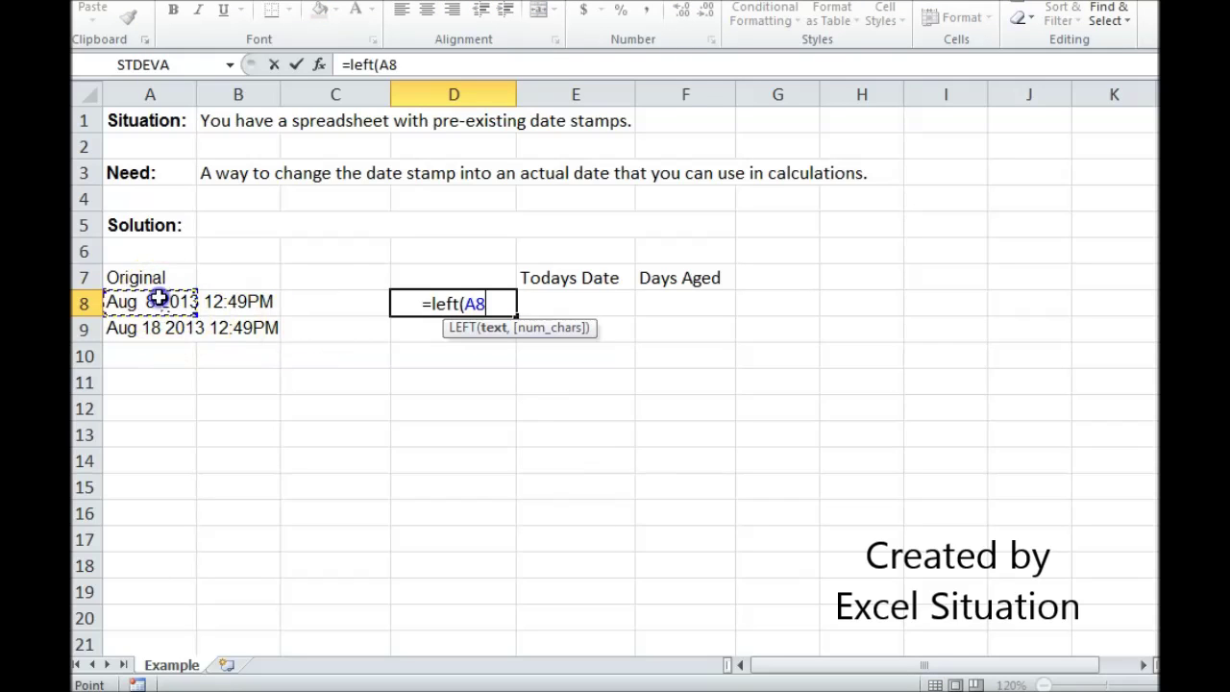
pyautogui.write(',')
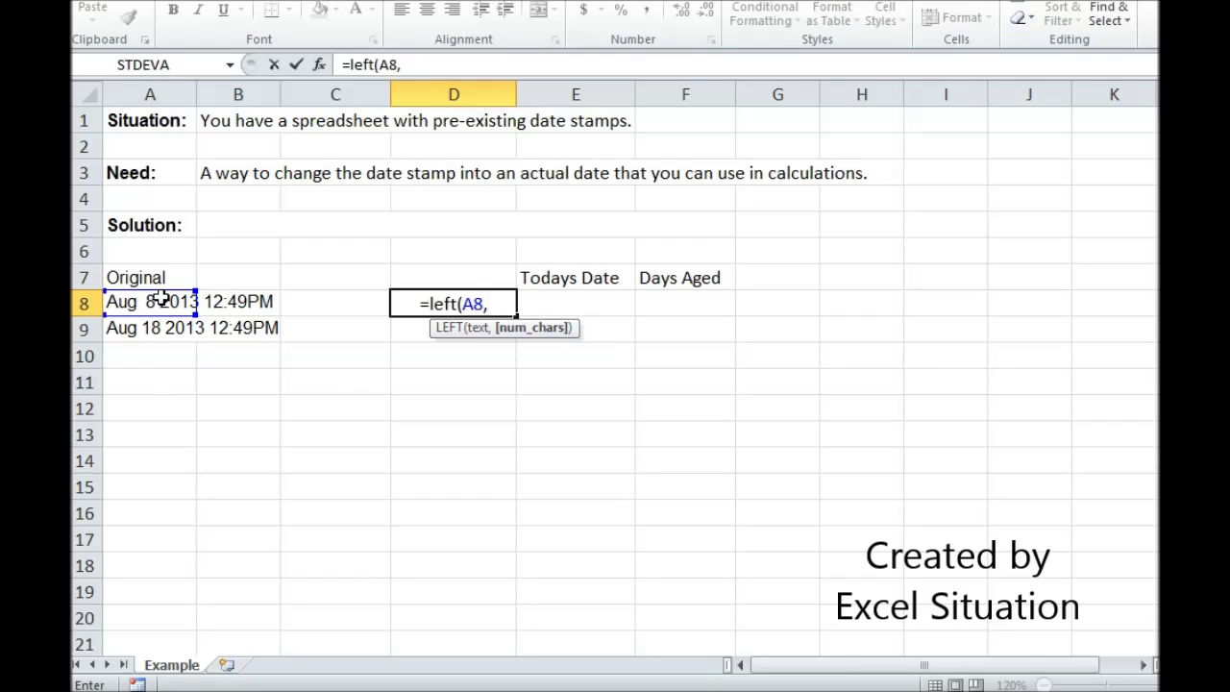
pyautogui.write('6')
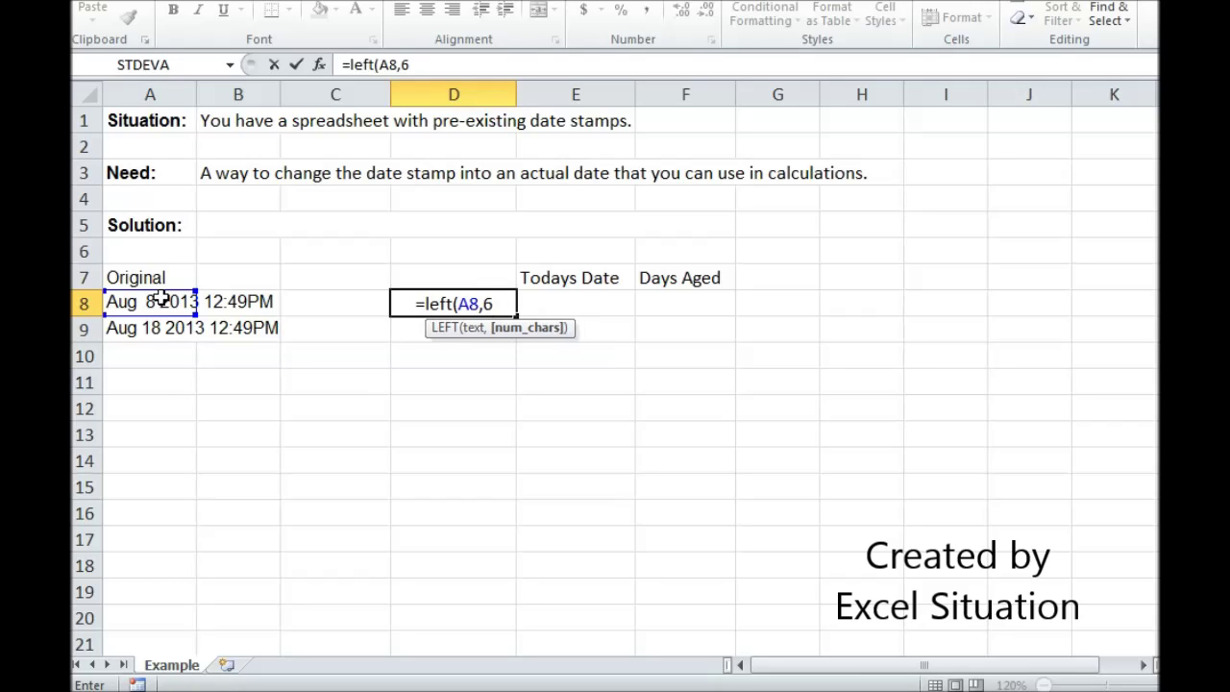
pyautogui.press('Return')
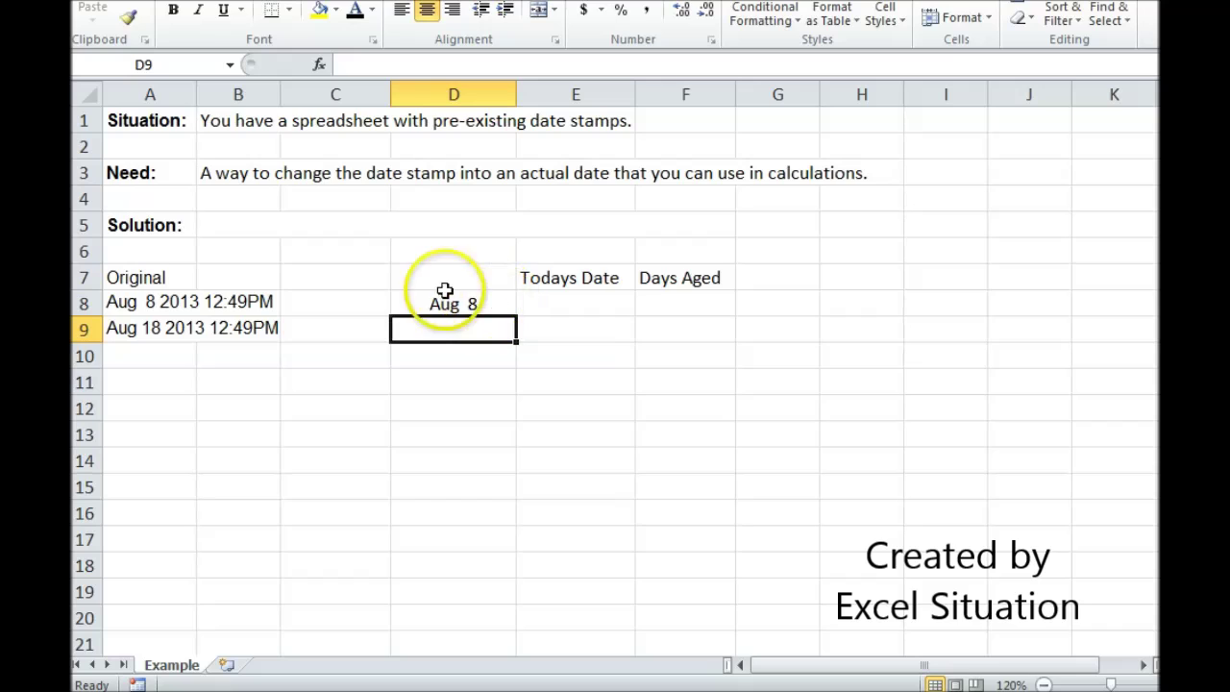
pyautogui.write('=trim(')
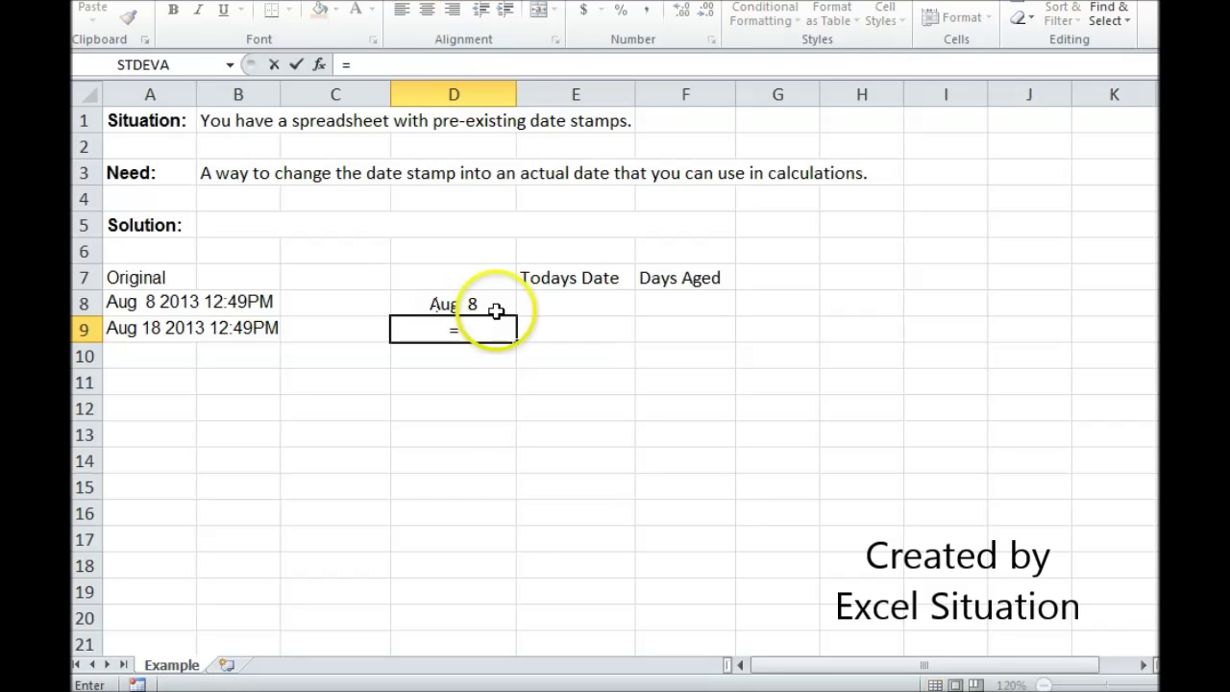
# - Finish =TRIM(D8) in D9 so it shows 'Aug 8' without the extra space
pyautogui.click(496, 310)
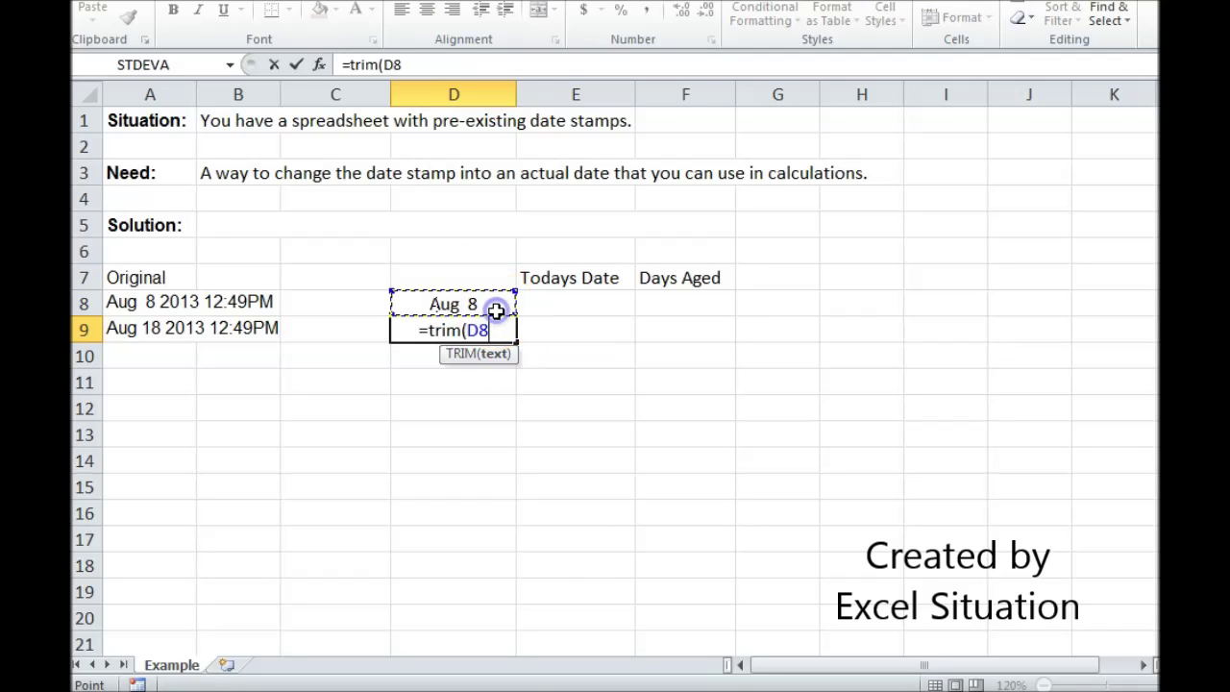
pyautogui.press('Return')
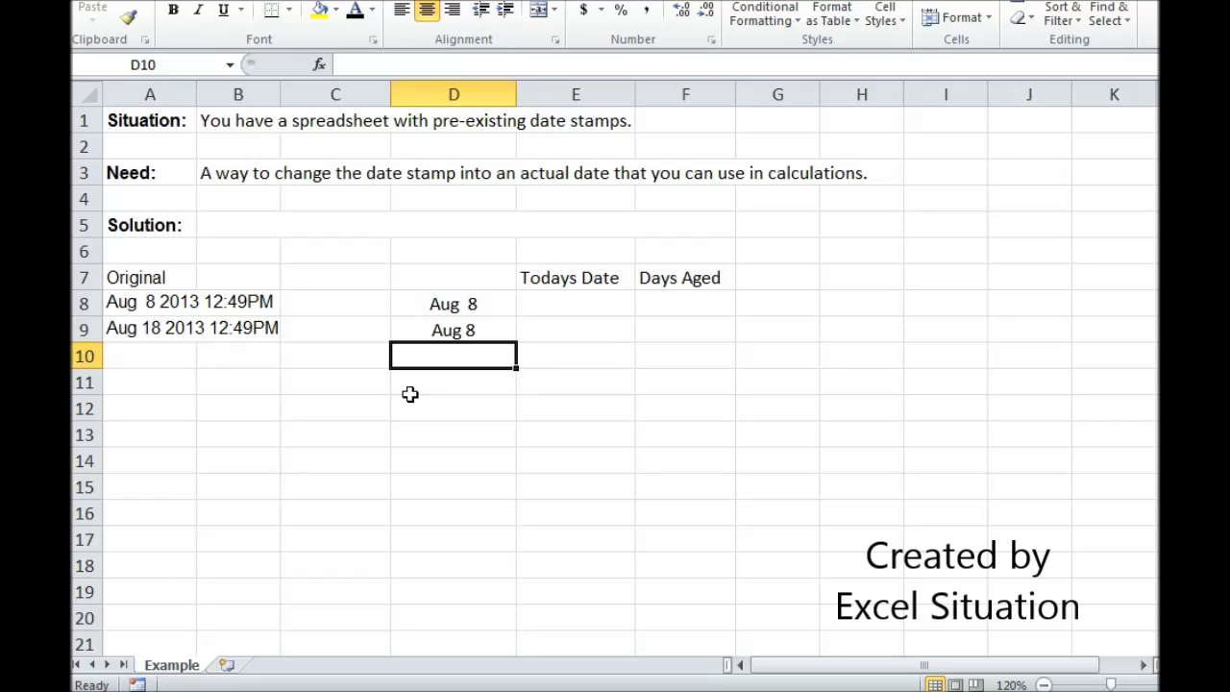
# - Enter =MID(A8,8,4) in D10 to return 2013, then start the next function in D11
pyautogui.write('=mid(')
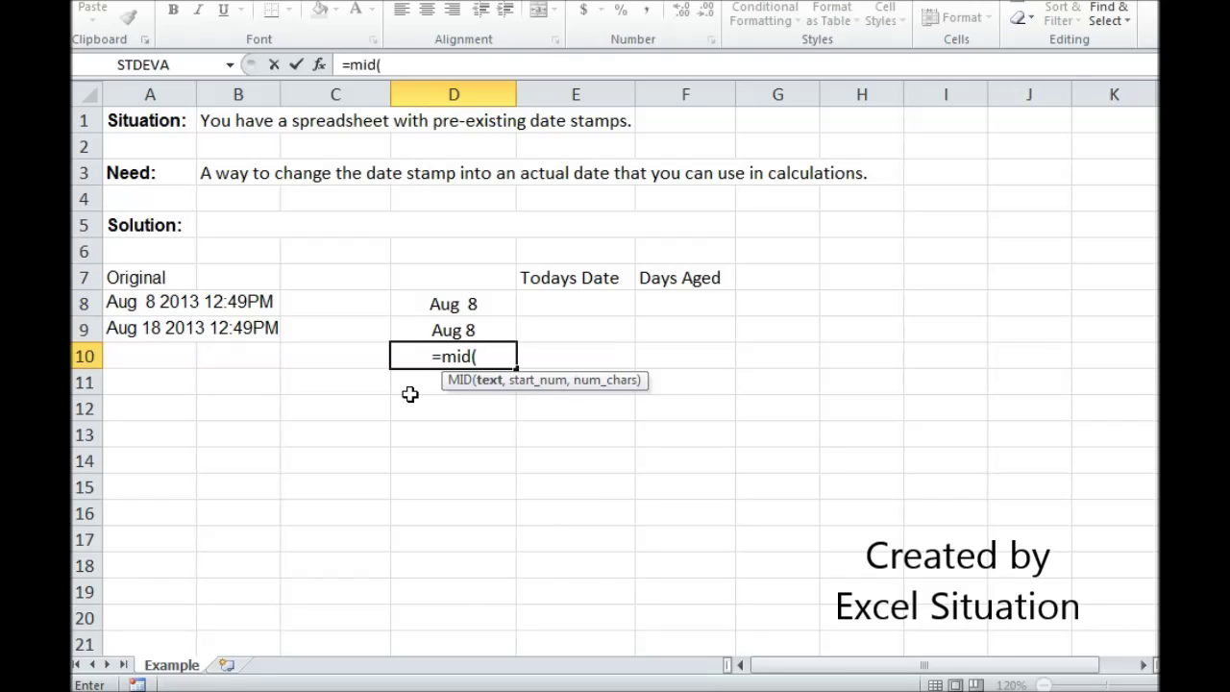
pyautogui.click(167, 300)
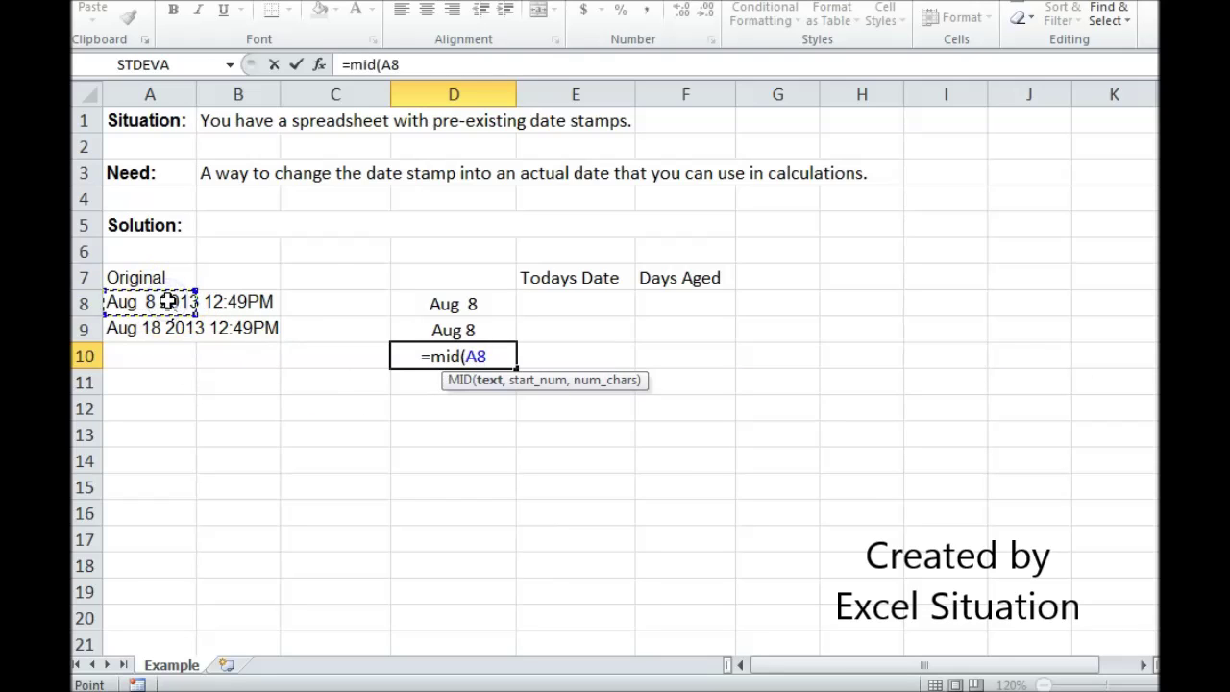
pyautogui.write(',')
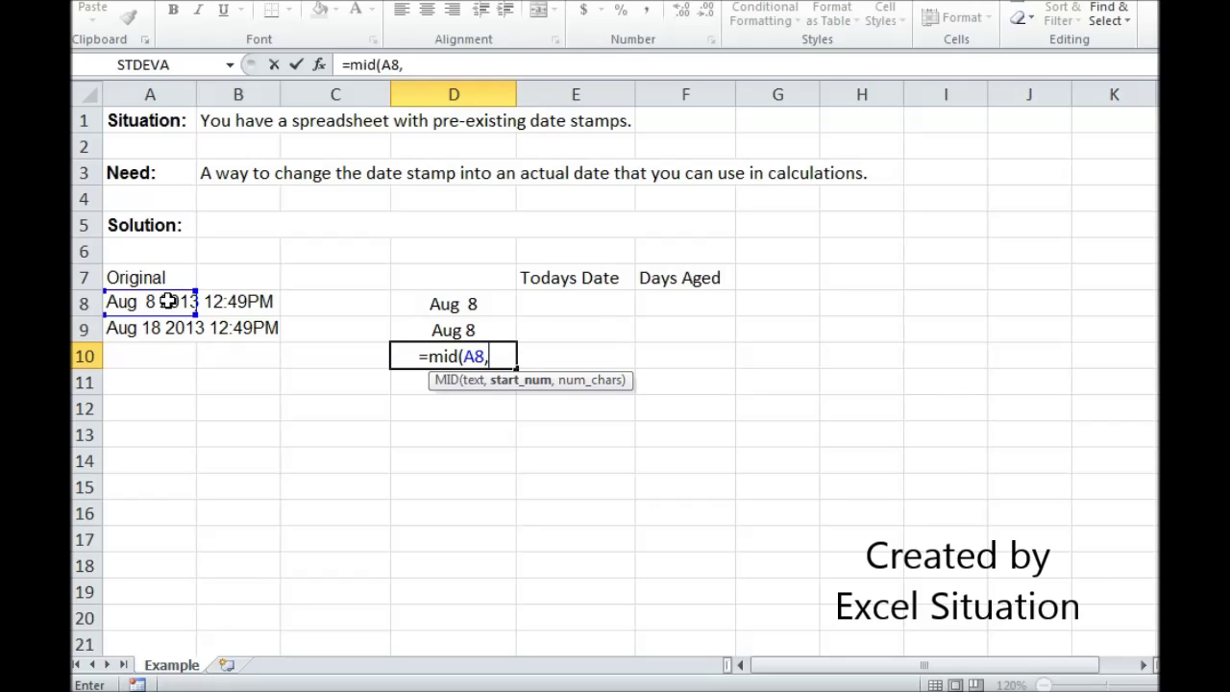
pyautogui.write('8,')
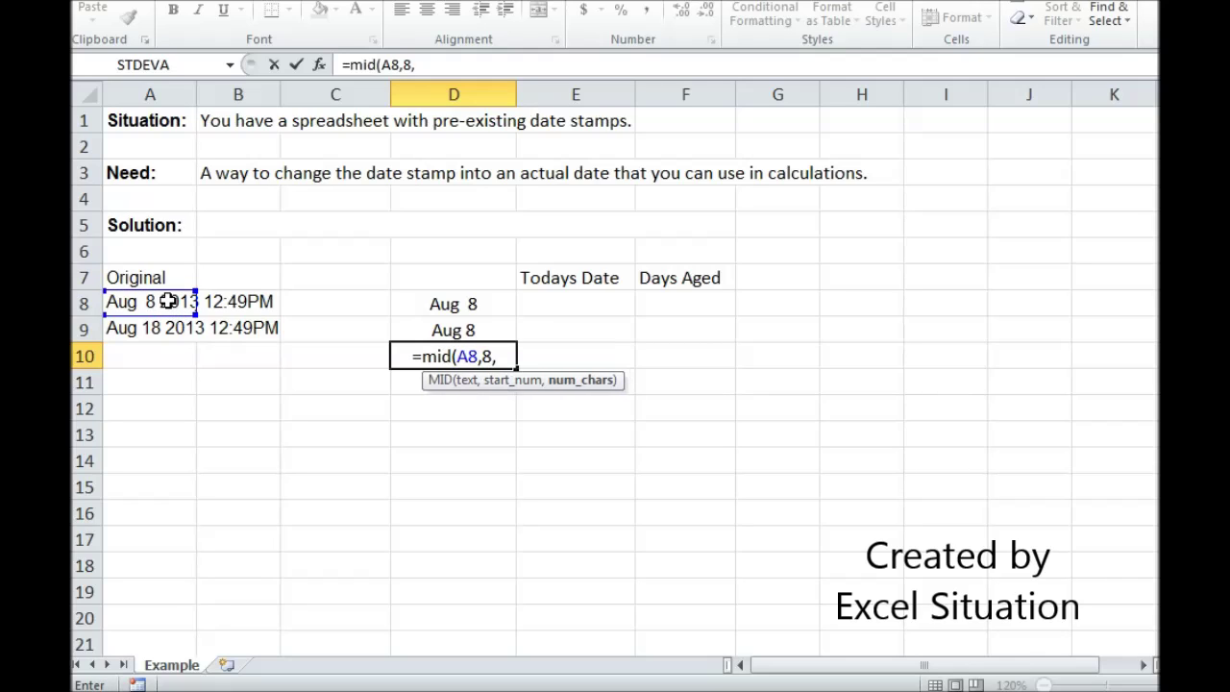
pyautogui.write('4)')
pyautogui.press('Return')
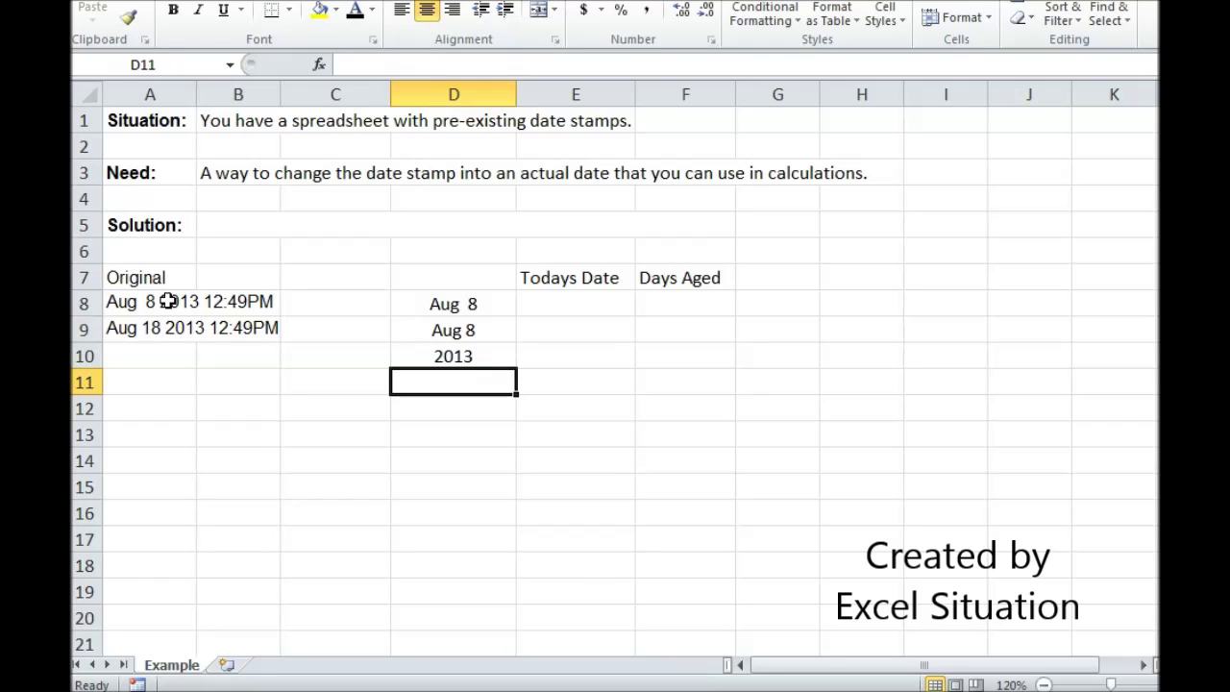
pyautogui.write('=cpnca')
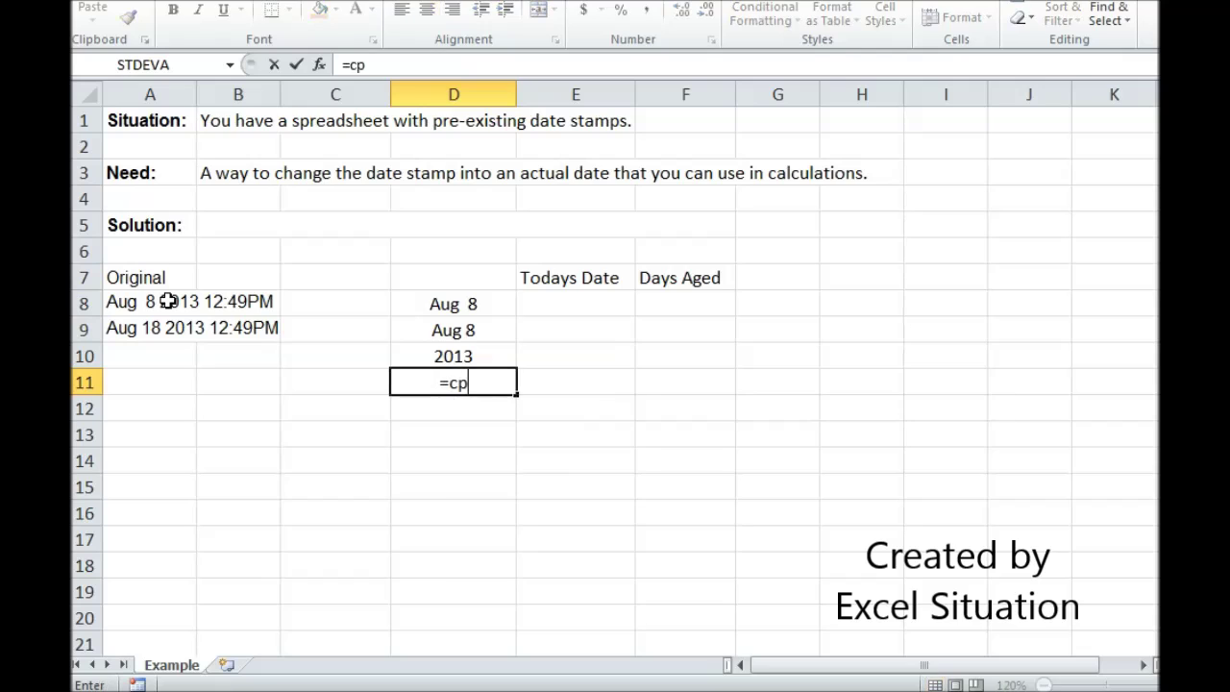
# - Enter =CONCATENATE(D9,", ",D10) in D11 to produce 'Aug 8, 2013'
pyautogui.press('BackSpace')
pyautogui.press('BackSpace')
pyautogui.press('BackSpace')
pyautogui.press('BackSpace')
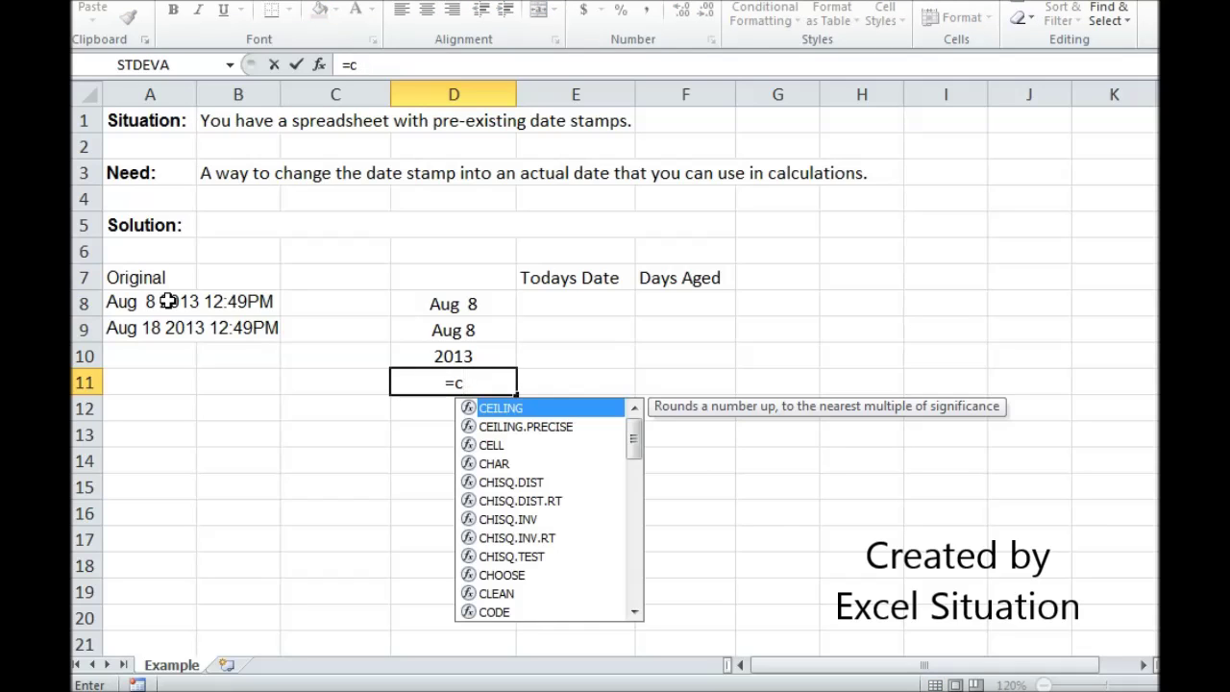
pyautogui.write('oncate')
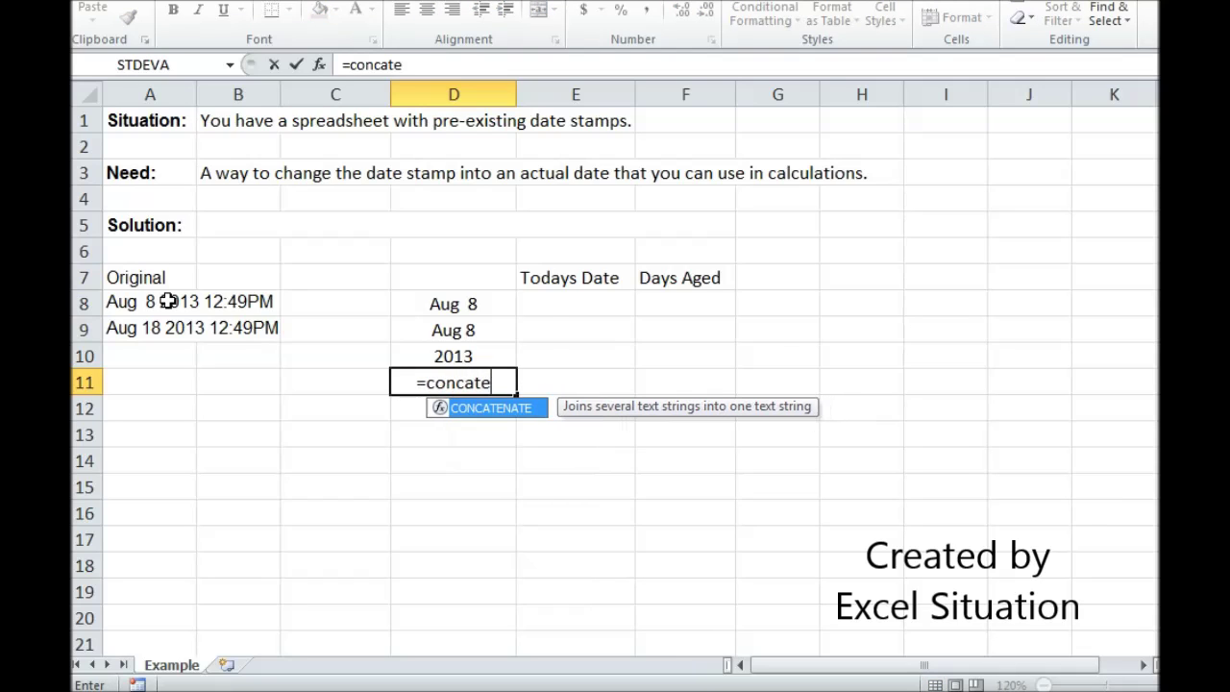
pyautogui.write('nate(')
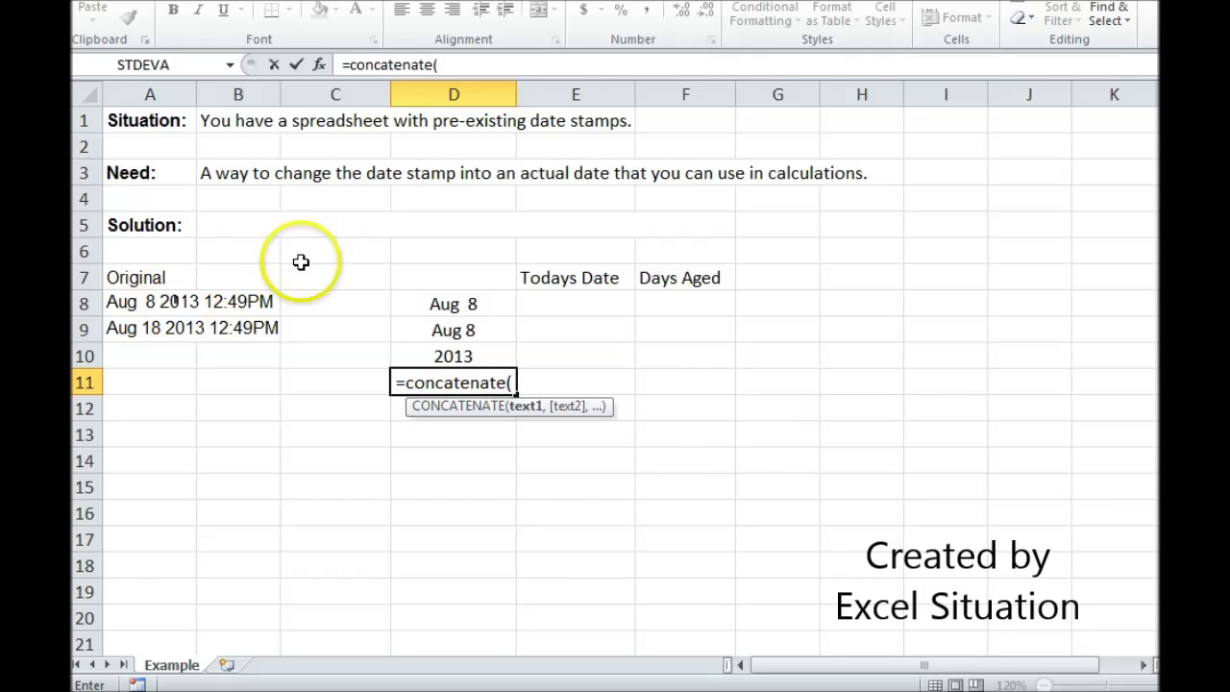
pyautogui.click(439, 332)
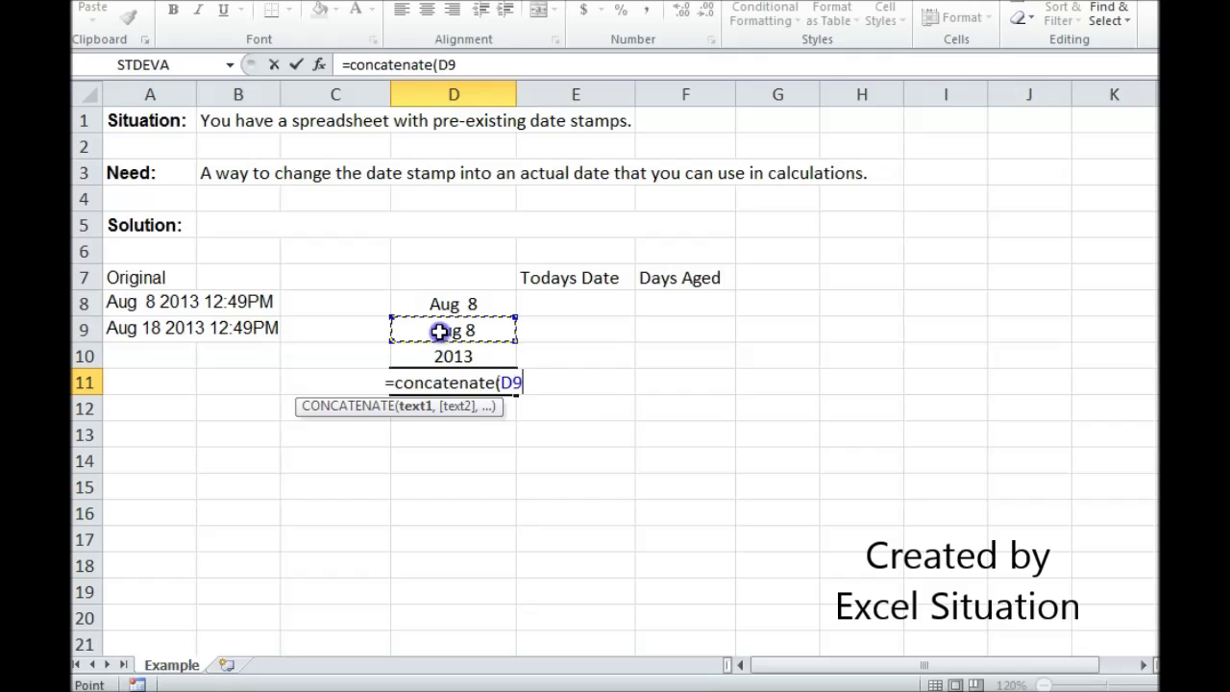
pyautogui.write(',",')
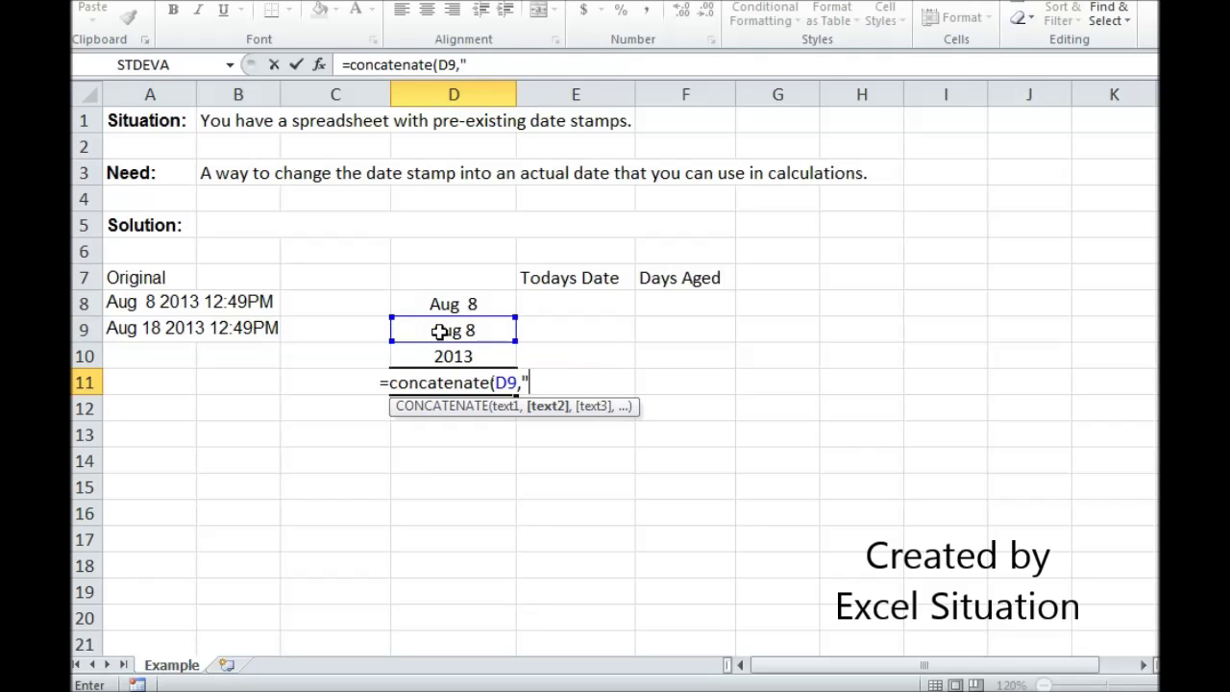
pyautogui.write(' ",')
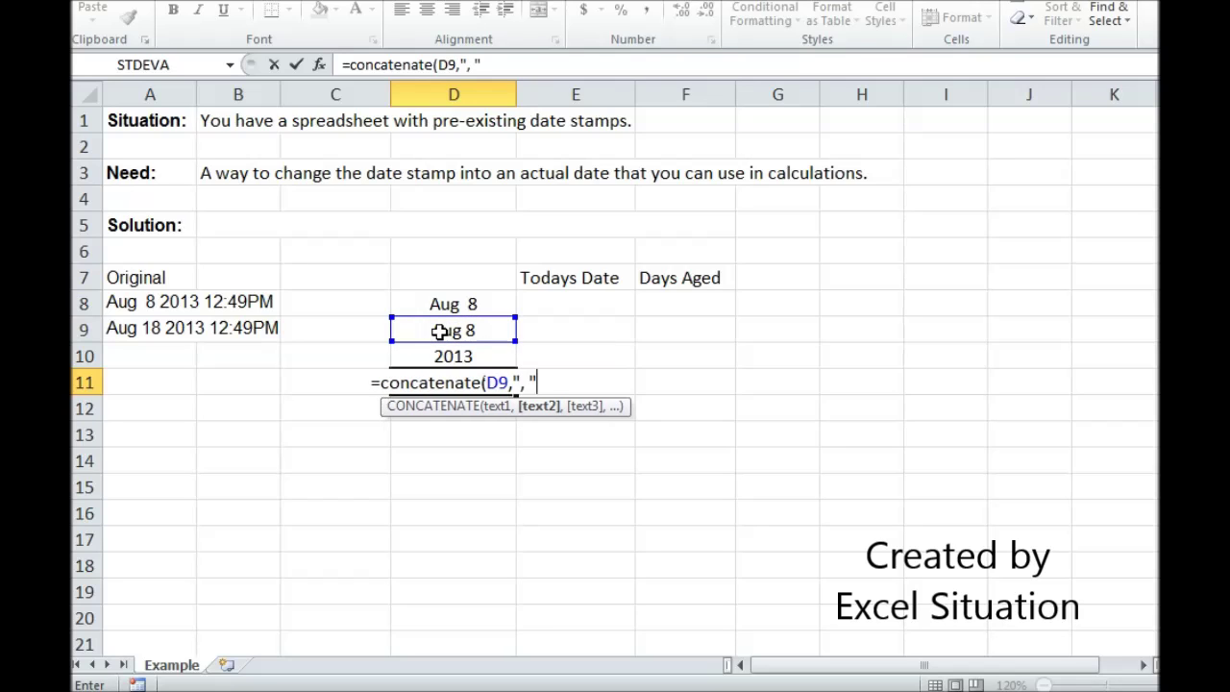
pyautogui.click(453, 357)
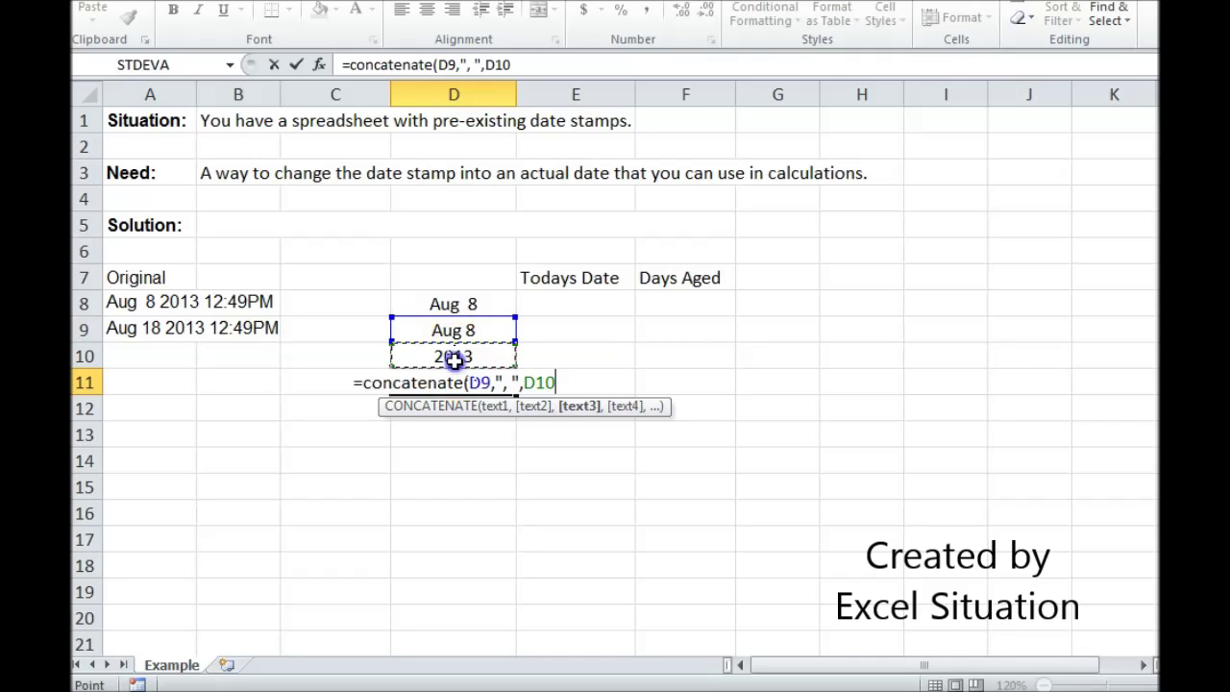
pyautogui.press('Return')
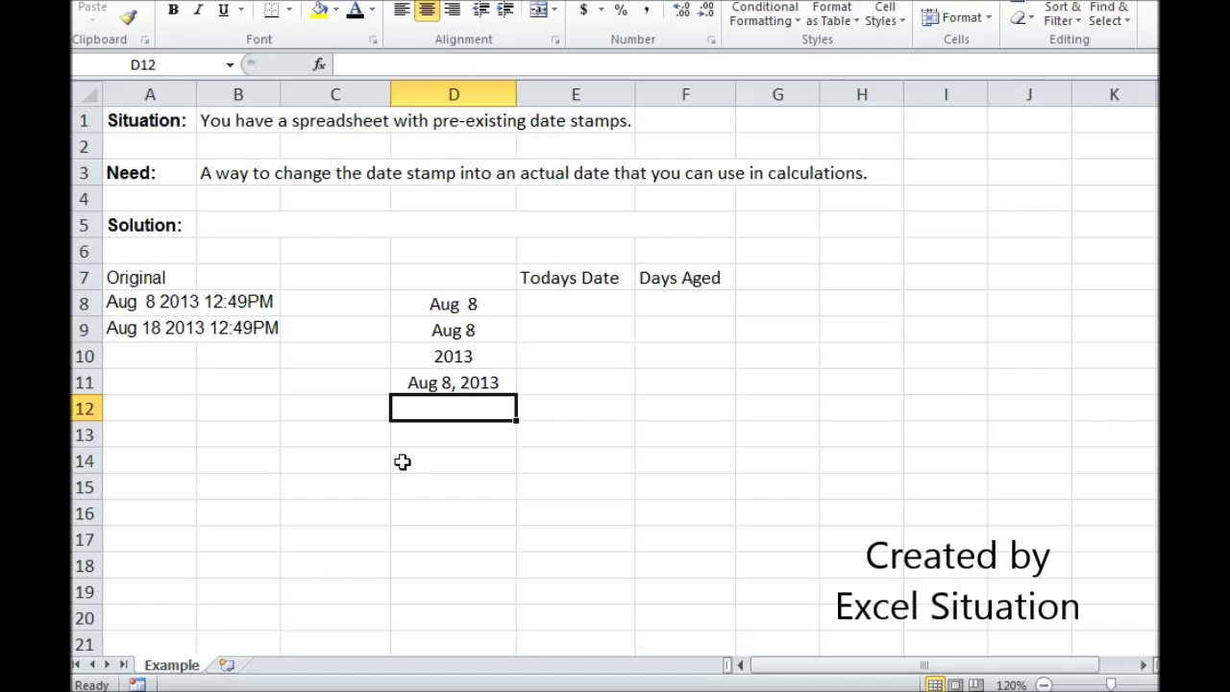
# - Enter =DATEVALUE(D11) in D12, returning the serial 41494
pyautogui.write('=dateva')
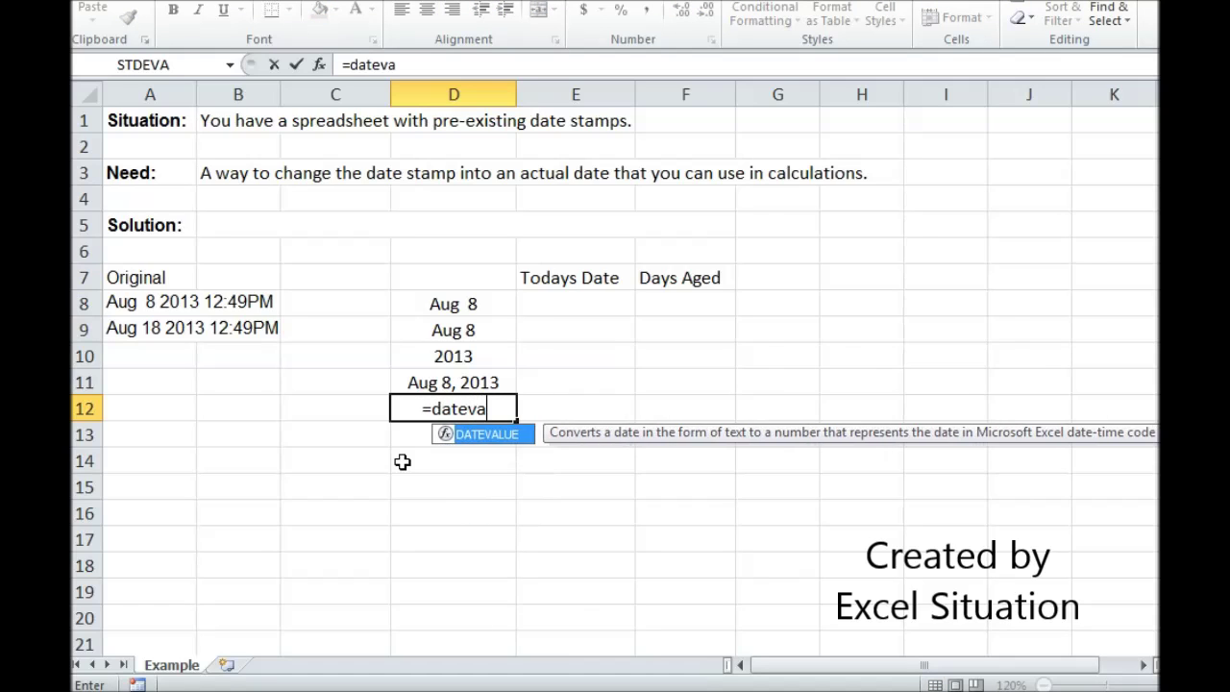
pyautogui.write('lue(')
pyautogui.click(411, 452)
pyautogui.click(453, 382)
pyautogui.press('Return')
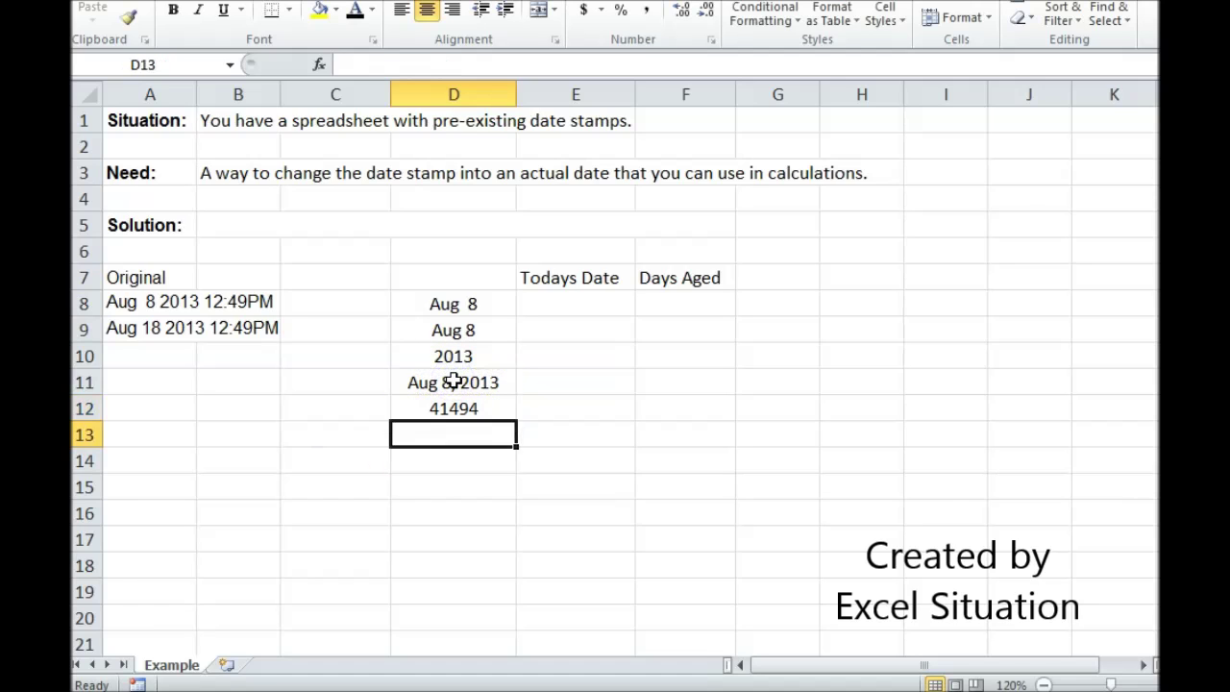
pyautogui.click(452, 406)
# - Clear helper cells D8:D12 and enter =LEFT(A8,6) afresh in D8
pyautogui.click(458, 404)
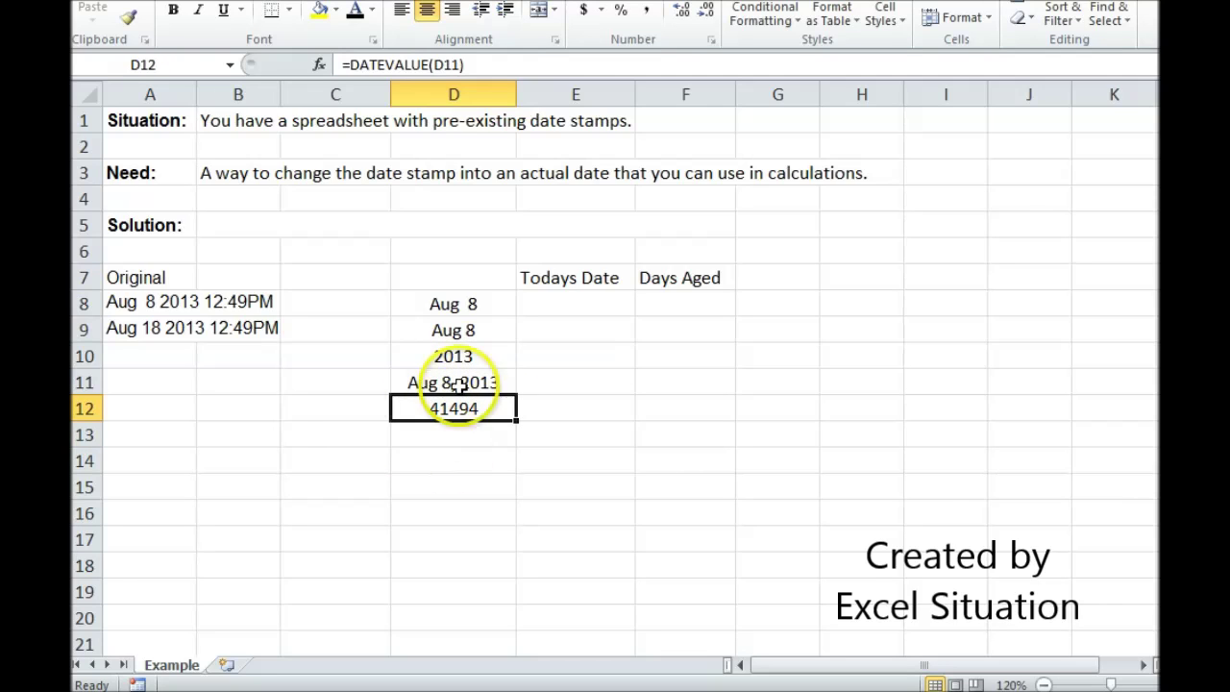
pyautogui.moveTo(480, 305); pyautogui.dragTo(489, 413)
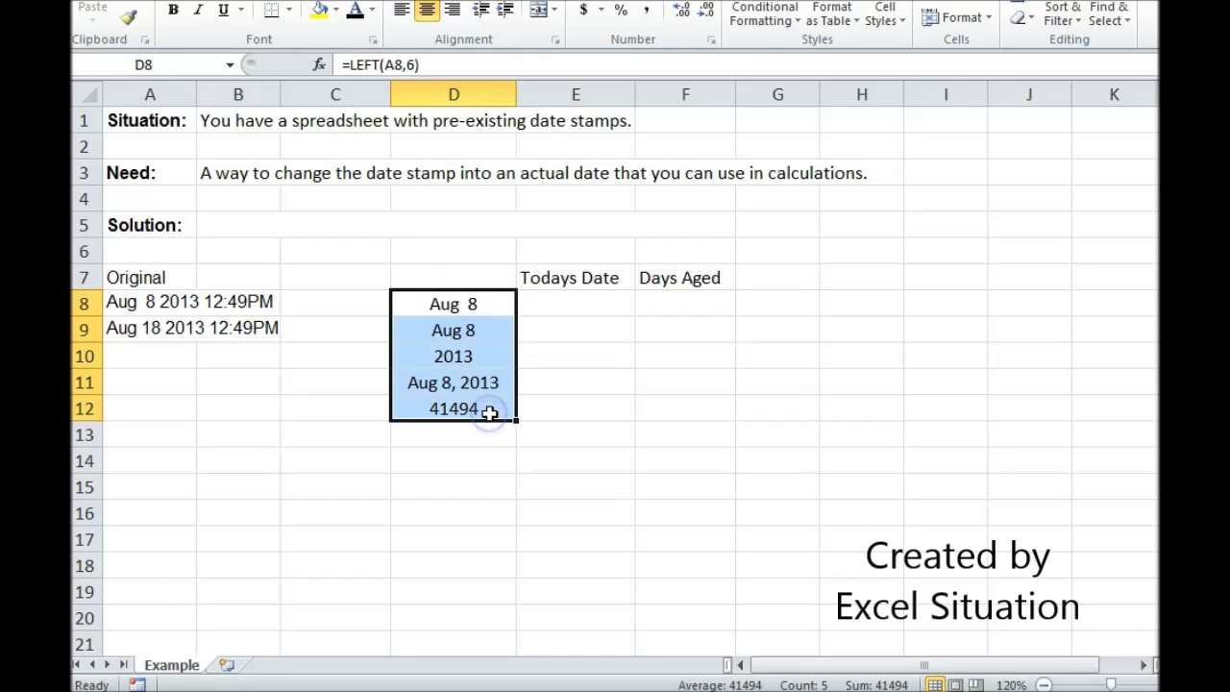
pyautogui.press('Delete')
pyautogui.click(478, 307)
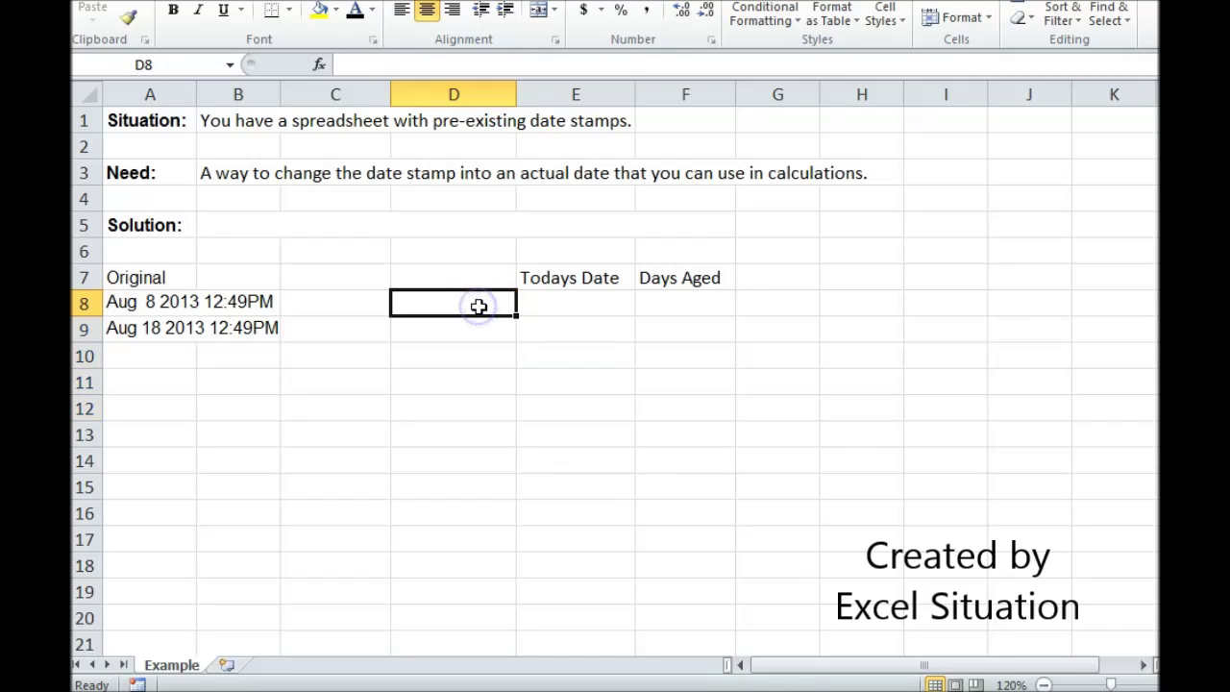
pyautogui.write('=left(')
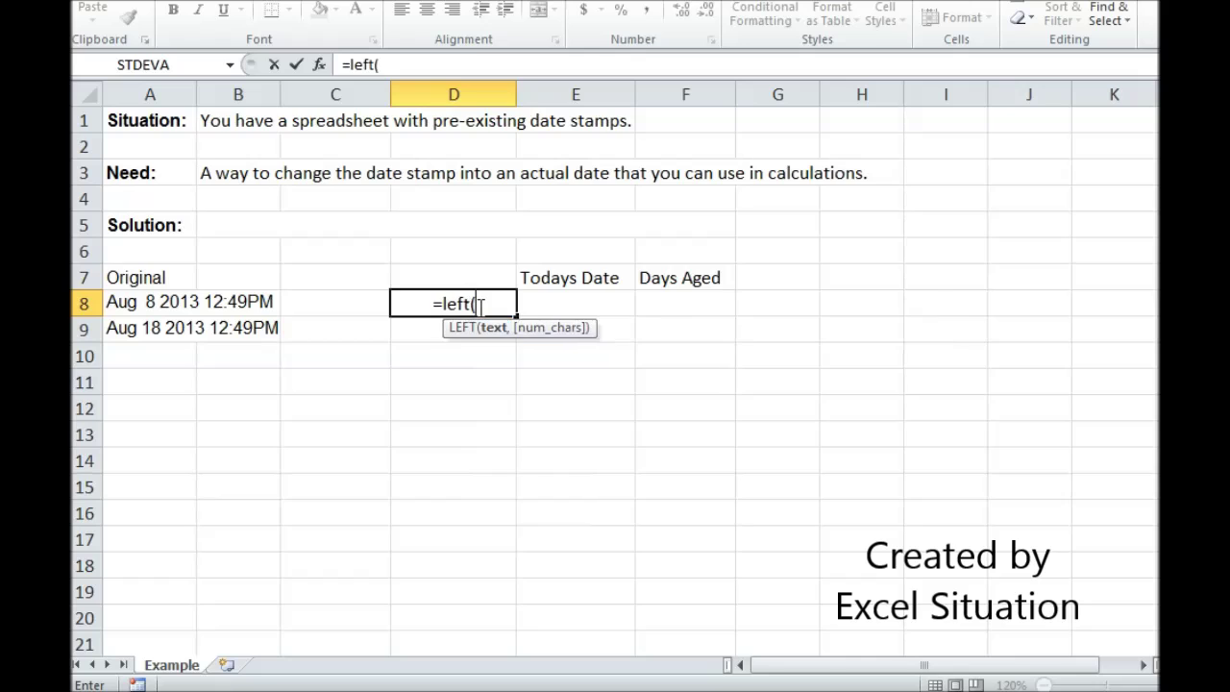
pyautogui.click(173, 301)
pyautogui.write(',6)')
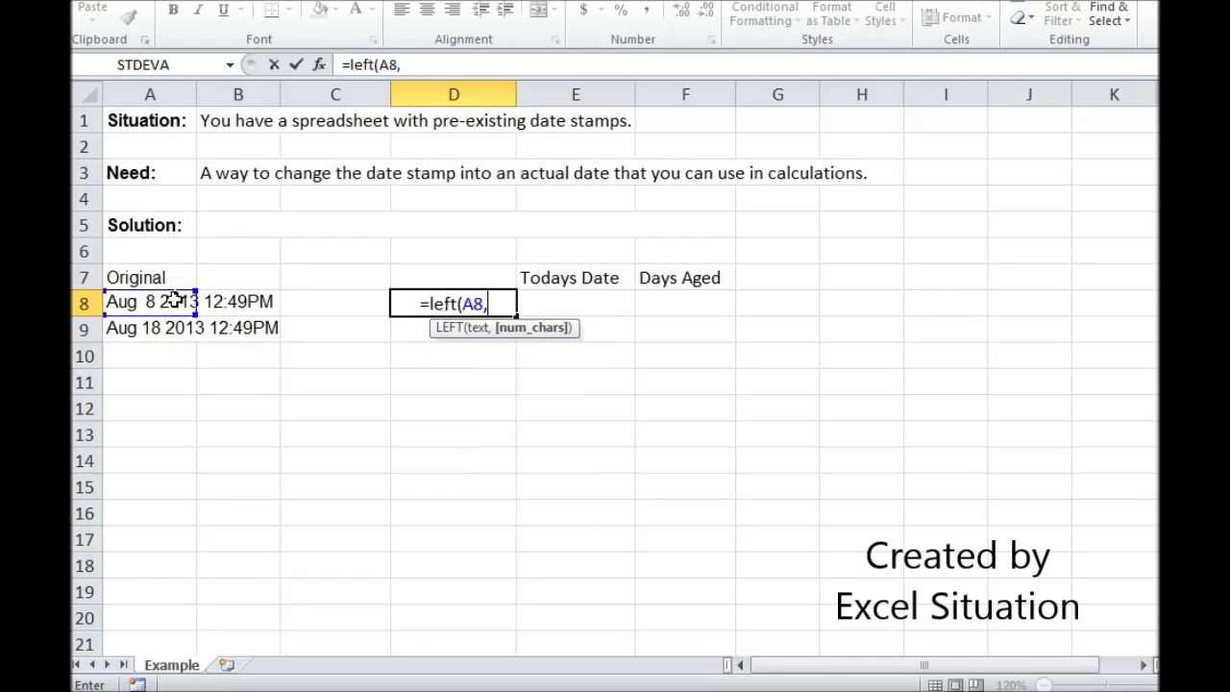
# - Wrap the LEFT formula in TRIM and then inside a CONCATENATE function
pyautogui.click(421, 304)
pyautogui.write('trim(')
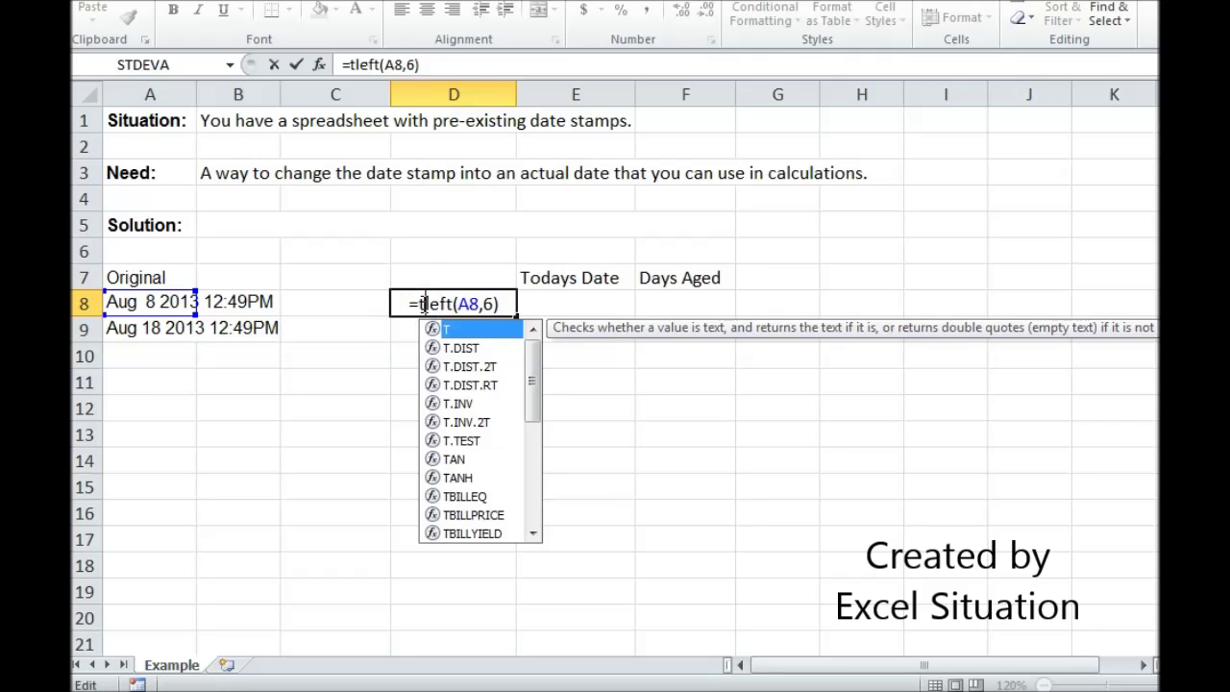
pyautogui.click(466, 64)
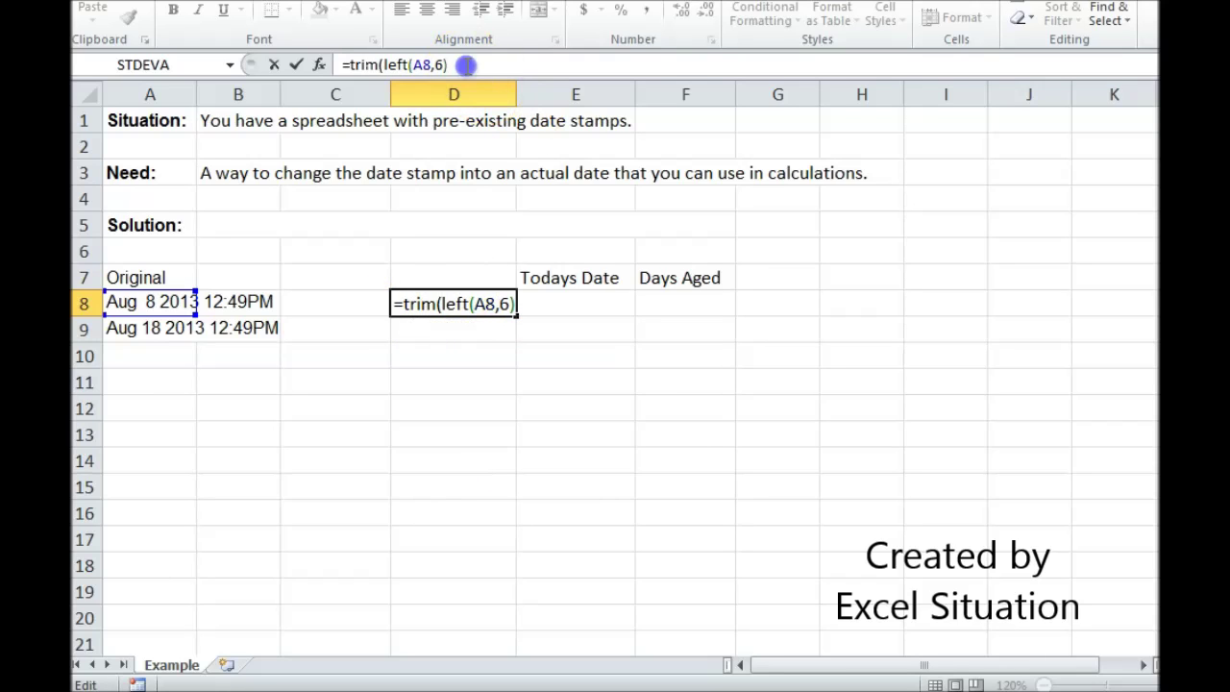
pyautogui.write(')')
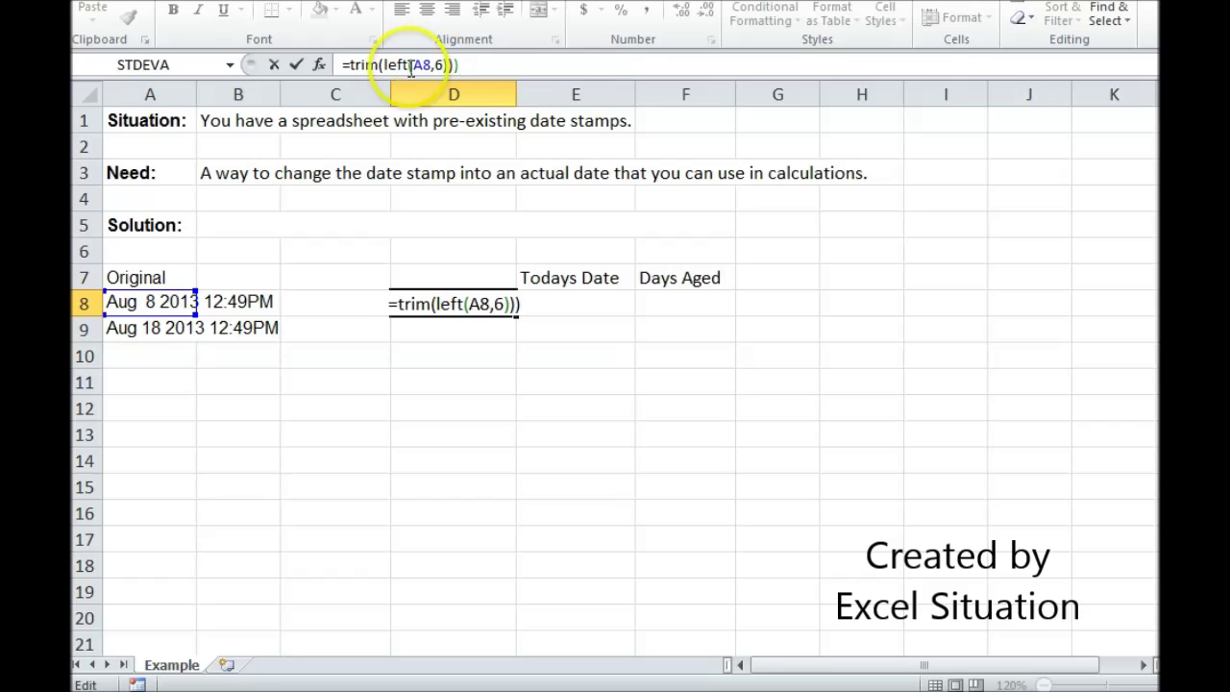
pyautogui.click(352, 64)
pyautogui.write('(')
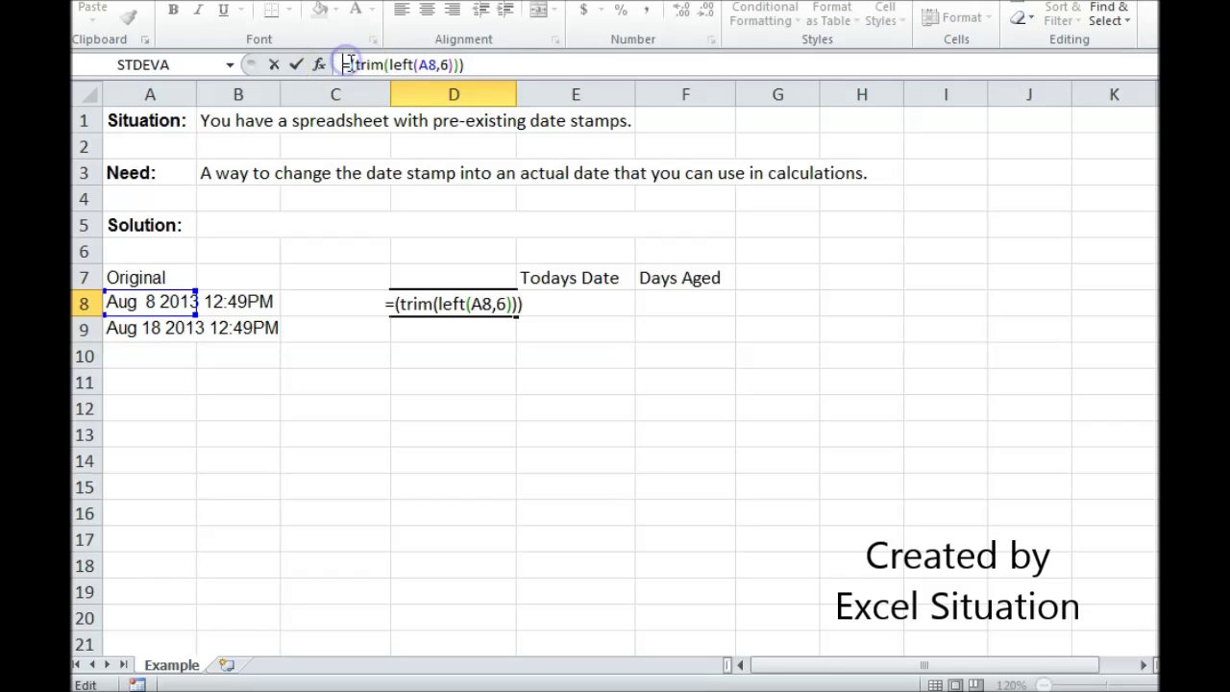
pyautogui.click(348, 65)
pyautogui.write('conca')
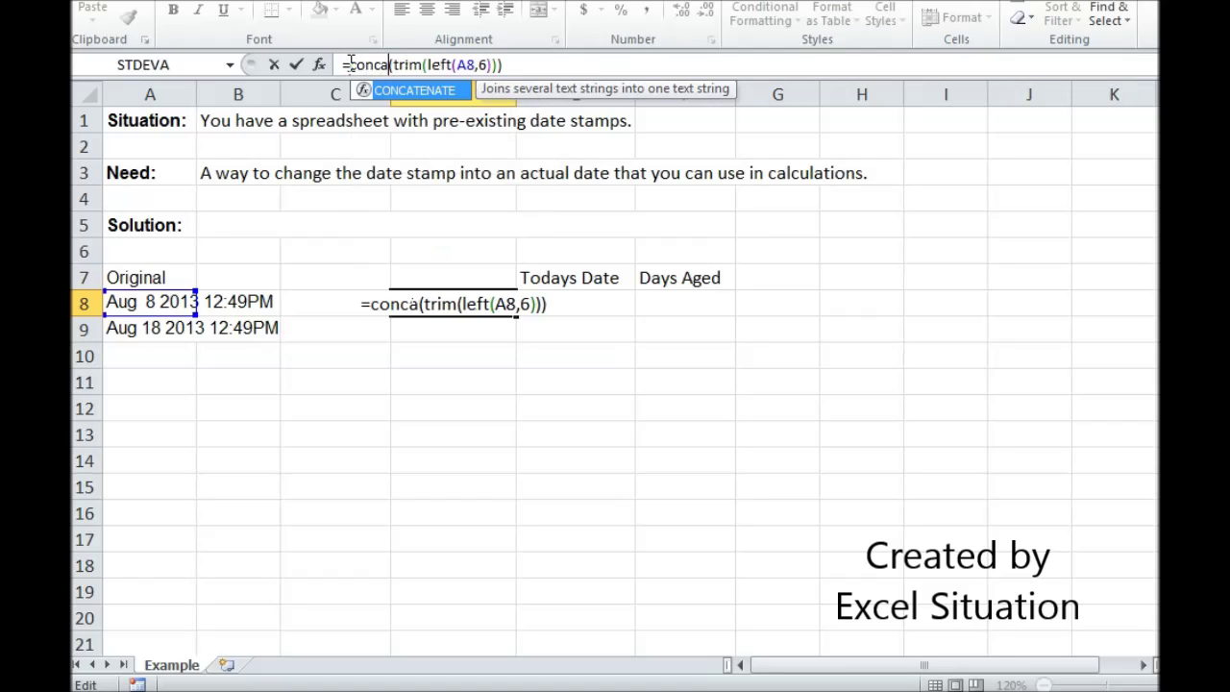
pyautogui.write('tenat')
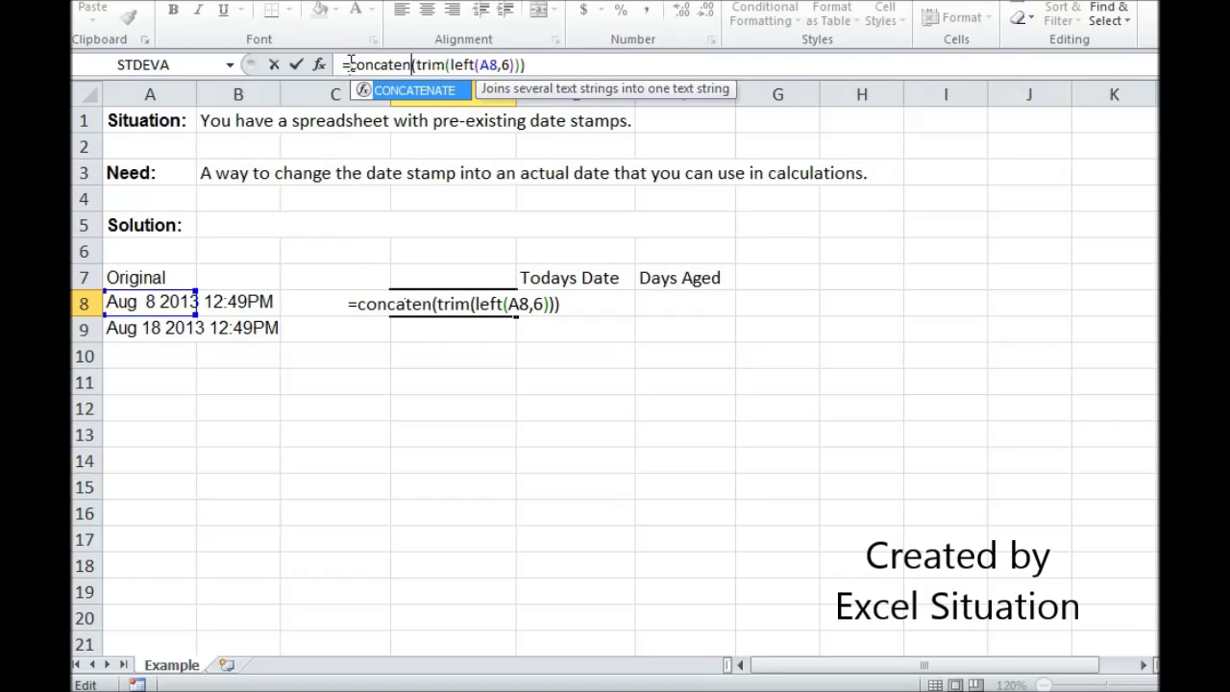
pyautogui.write('(')
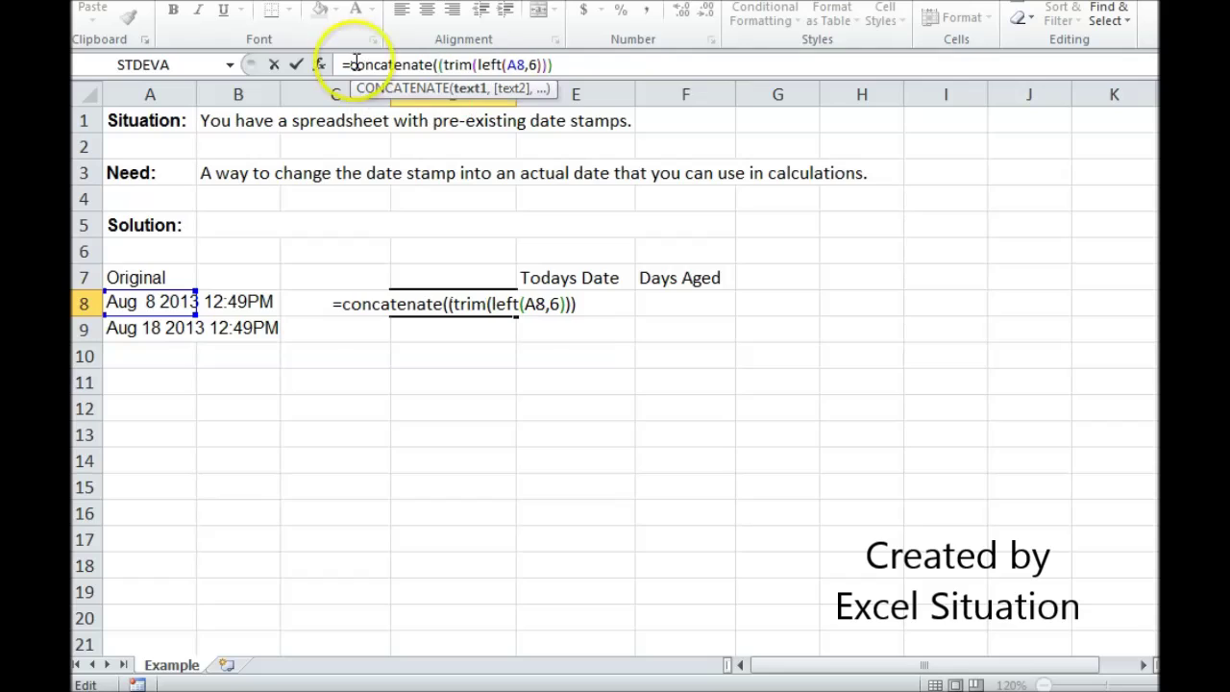
# - Append ", " and MID(A8,8,4) as the remaining CONCATENATE pieces
pyautogui.click(575, 63)
pyautogui.write(',')
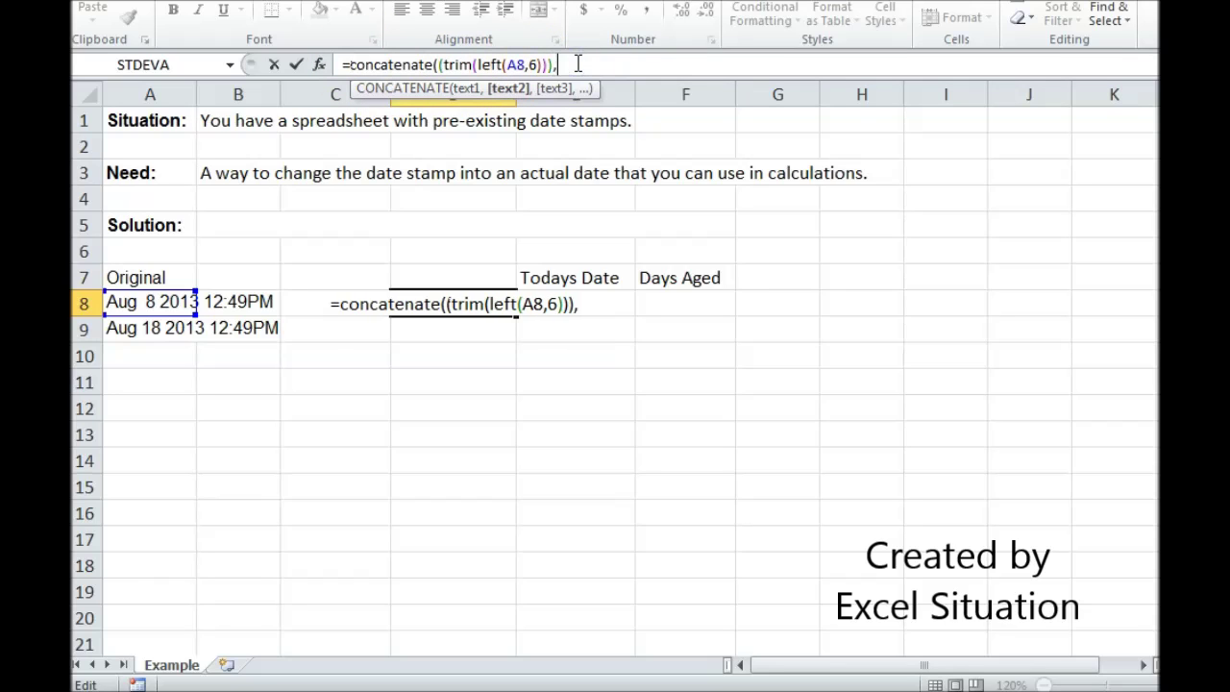
pyautogui.write('",')
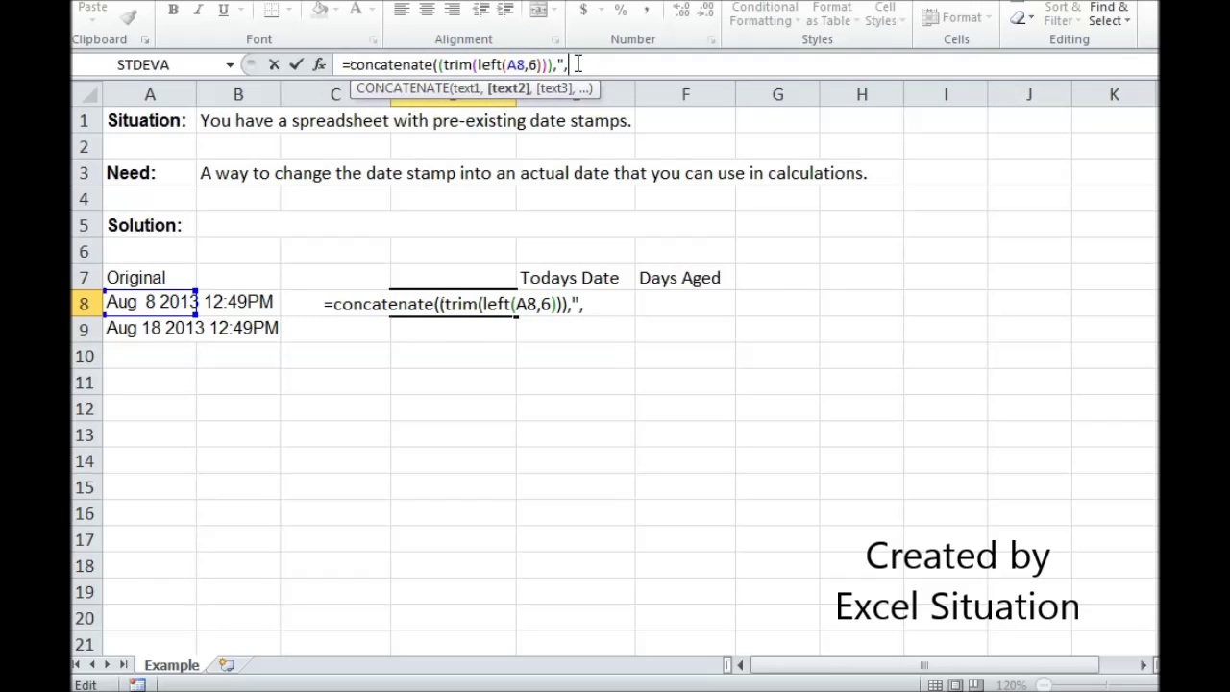
pyautogui.write(' ",')
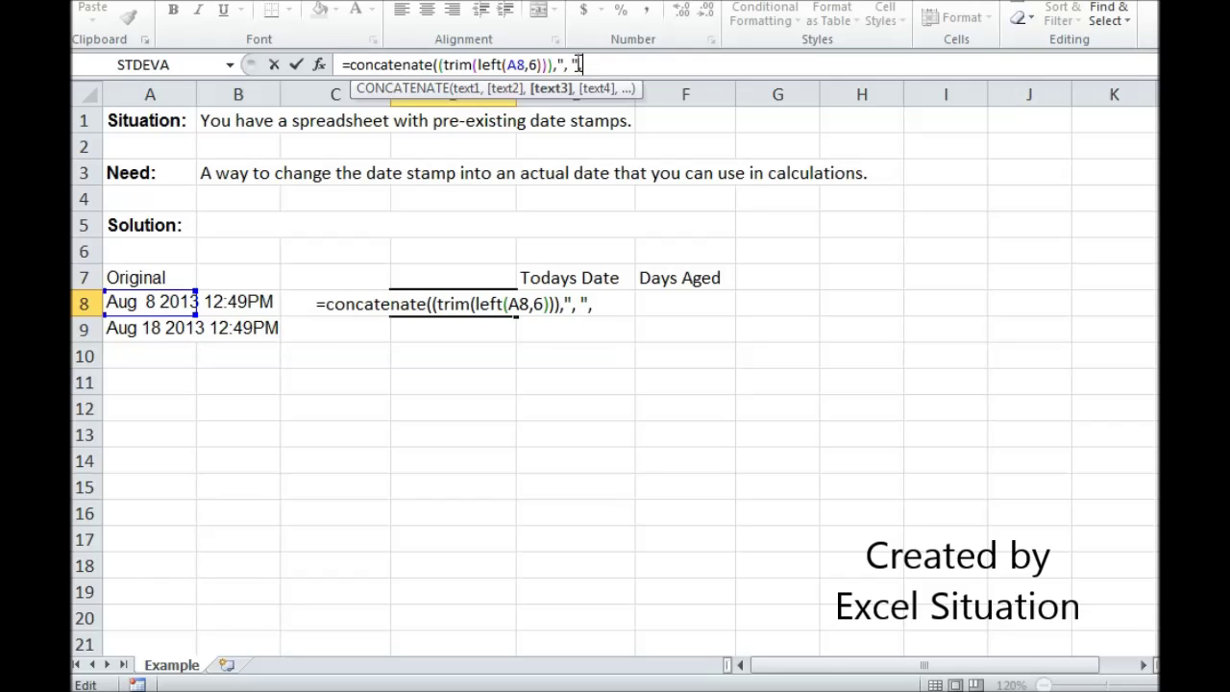
pyautogui.click(629, 61)
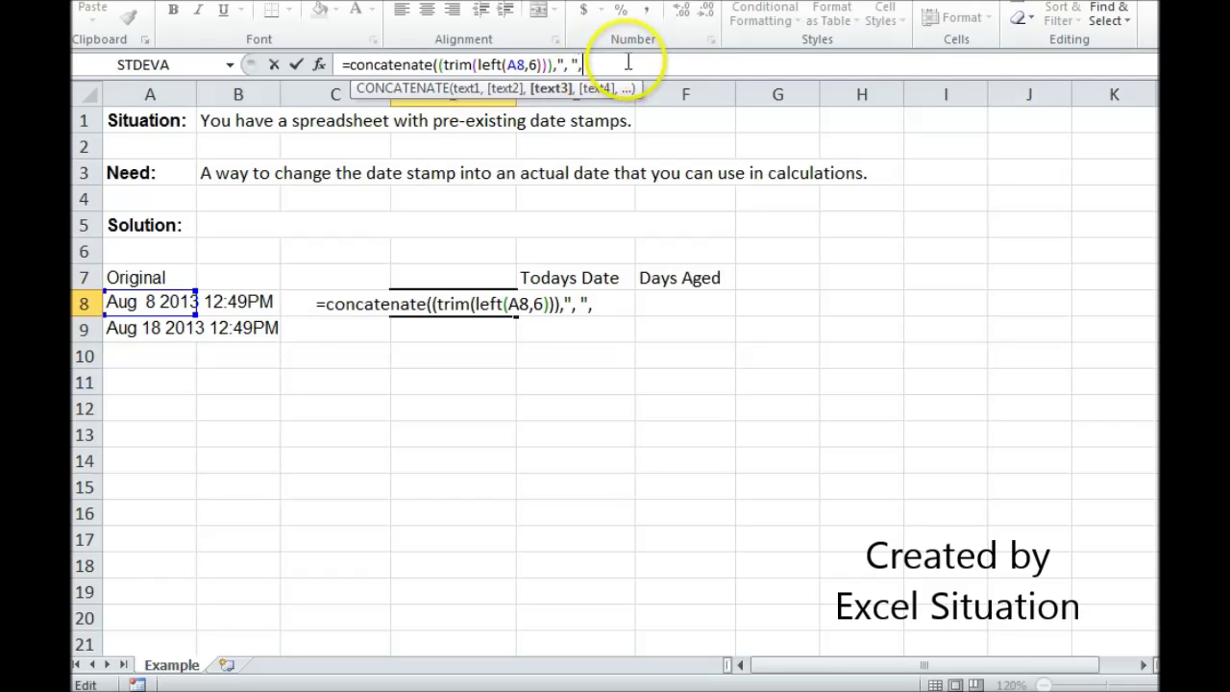
pyautogui.write('mid(')
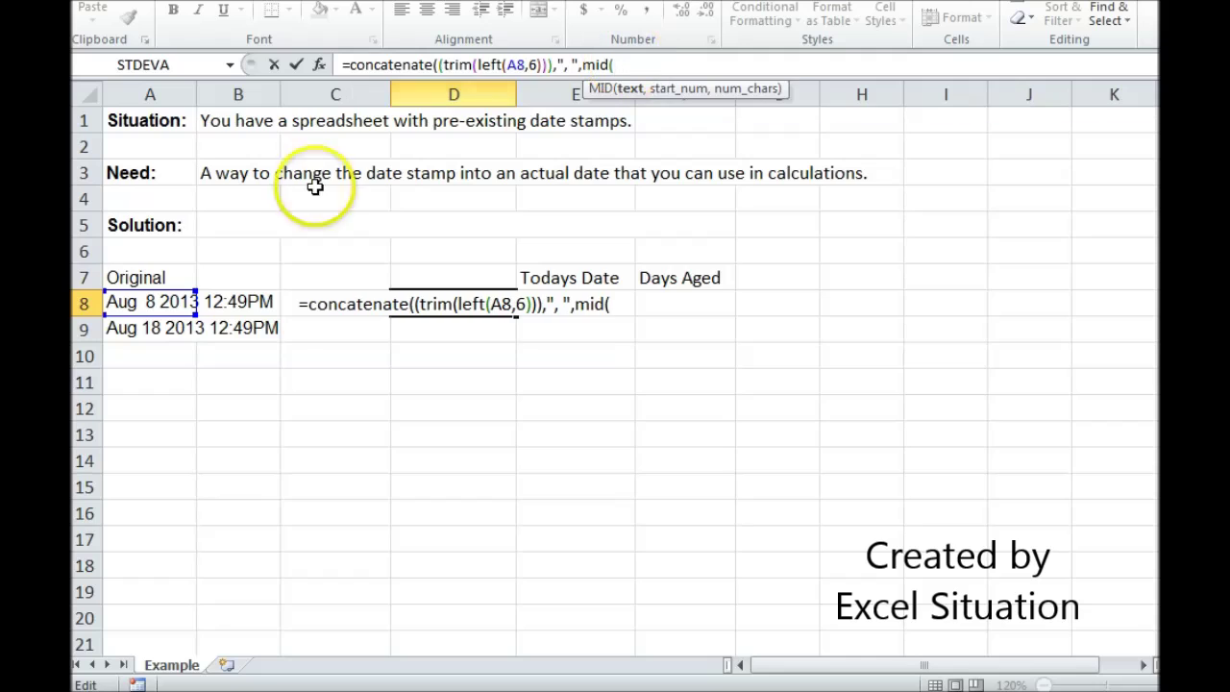
pyautogui.click(137, 301)
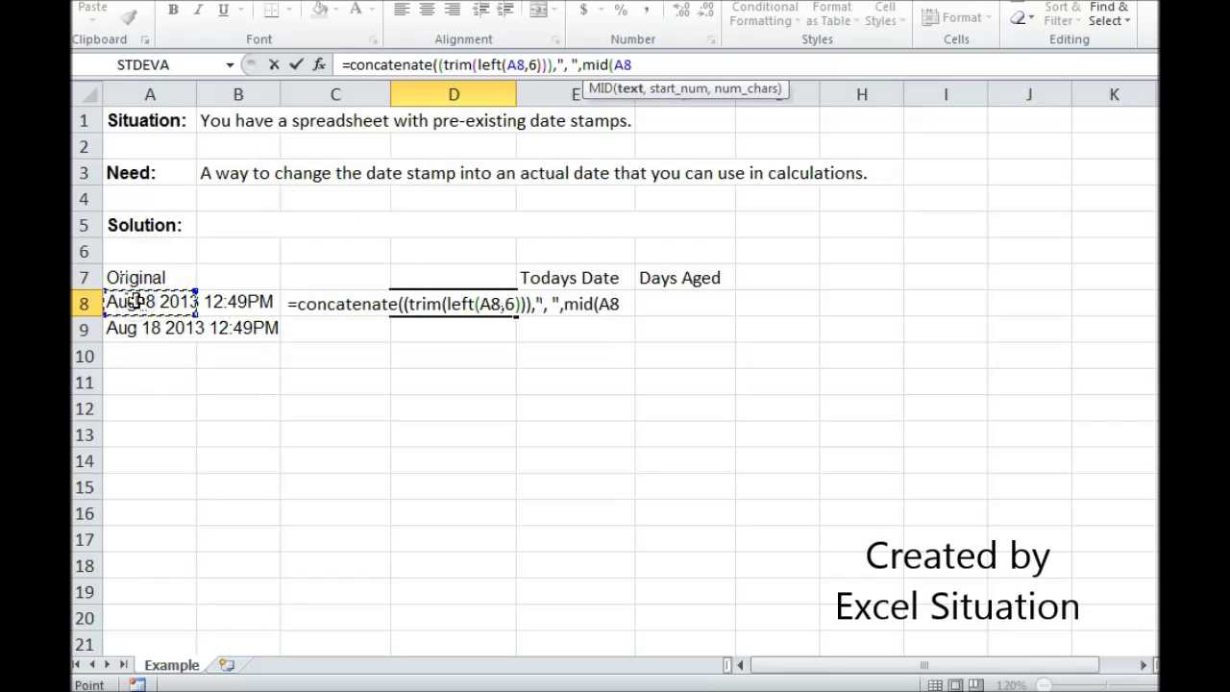
pyautogui.write(',8,4')
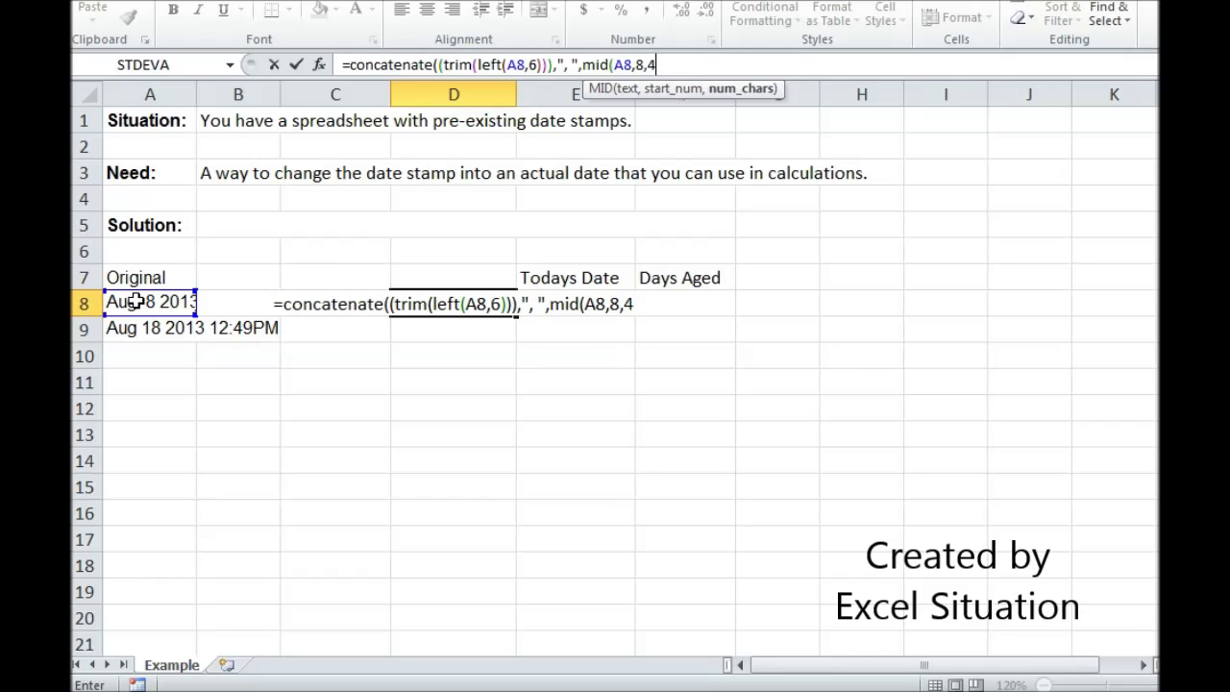
pyautogui.write('))')
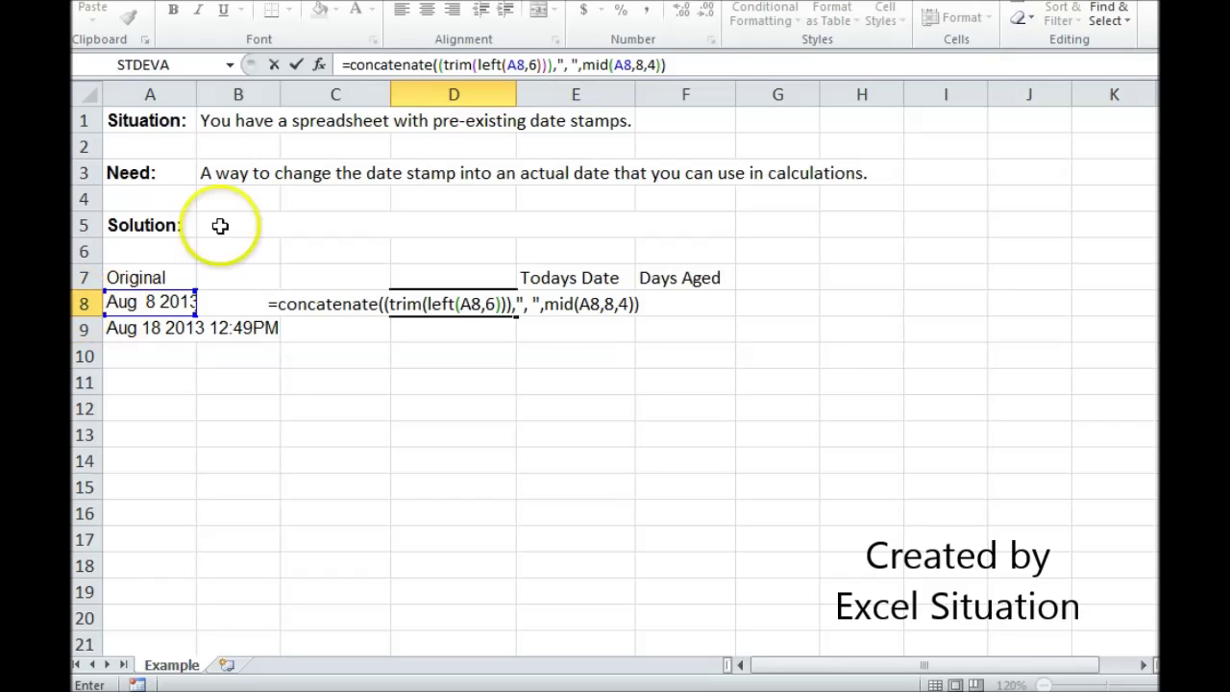
# - Wrap the whole formula in DATEVALUE so D8 returns 41494
pyautogui.click(350, 69)
pyautogui.write('datevalue')
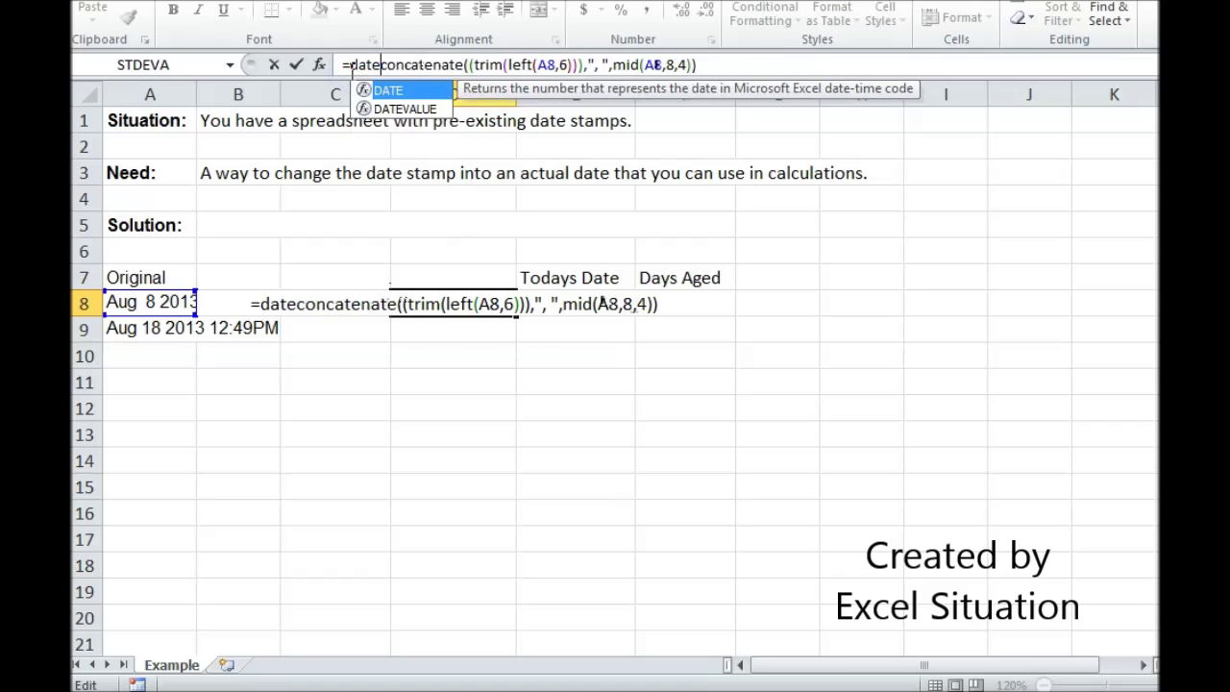
pyautogui.write('(')
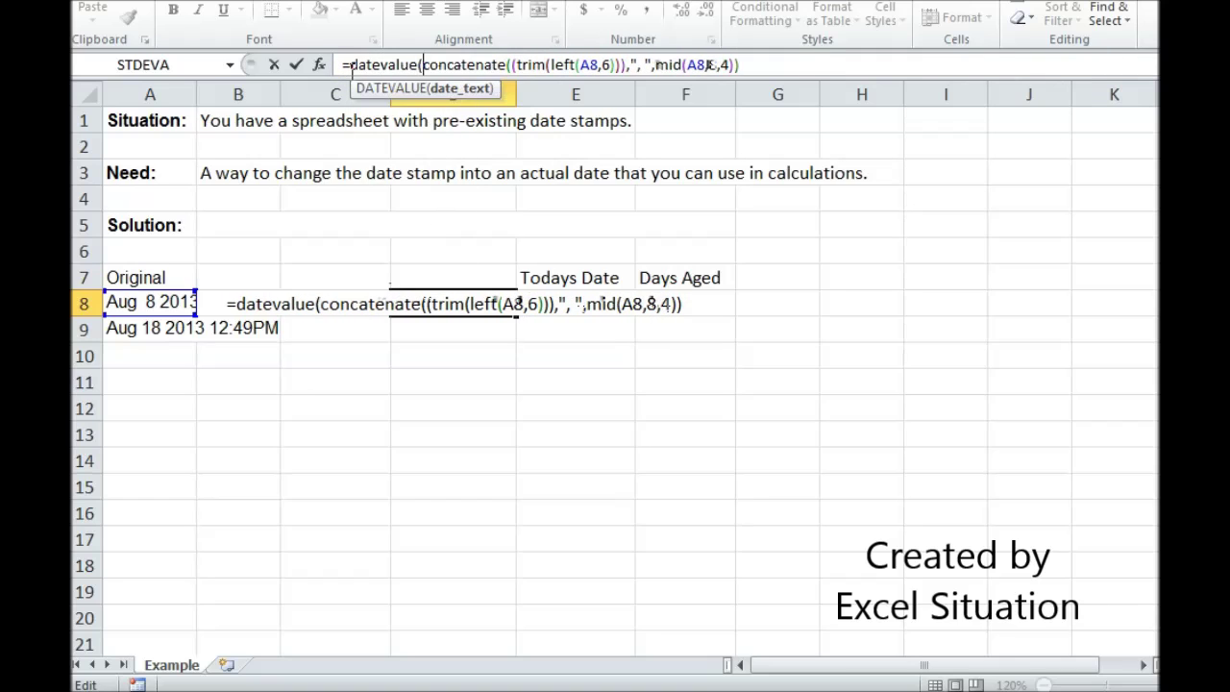
pyautogui.click(751, 64)
pyautogui.write(')')
pyautogui.press('Return')
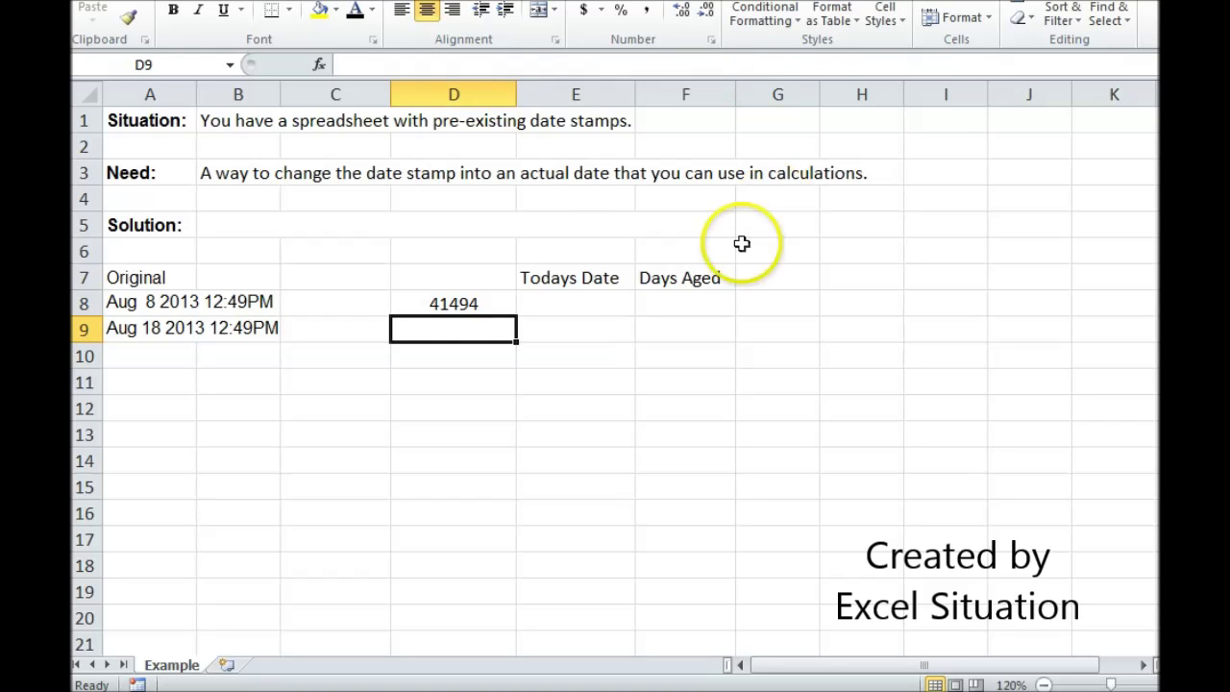
# - Format D8 with the 3/14/01 date format and fill it down to D9, showing 8/8/13 and 8/18/13
pyautogui.click(459, 306)
pyautogui.rightClick(464, 305)
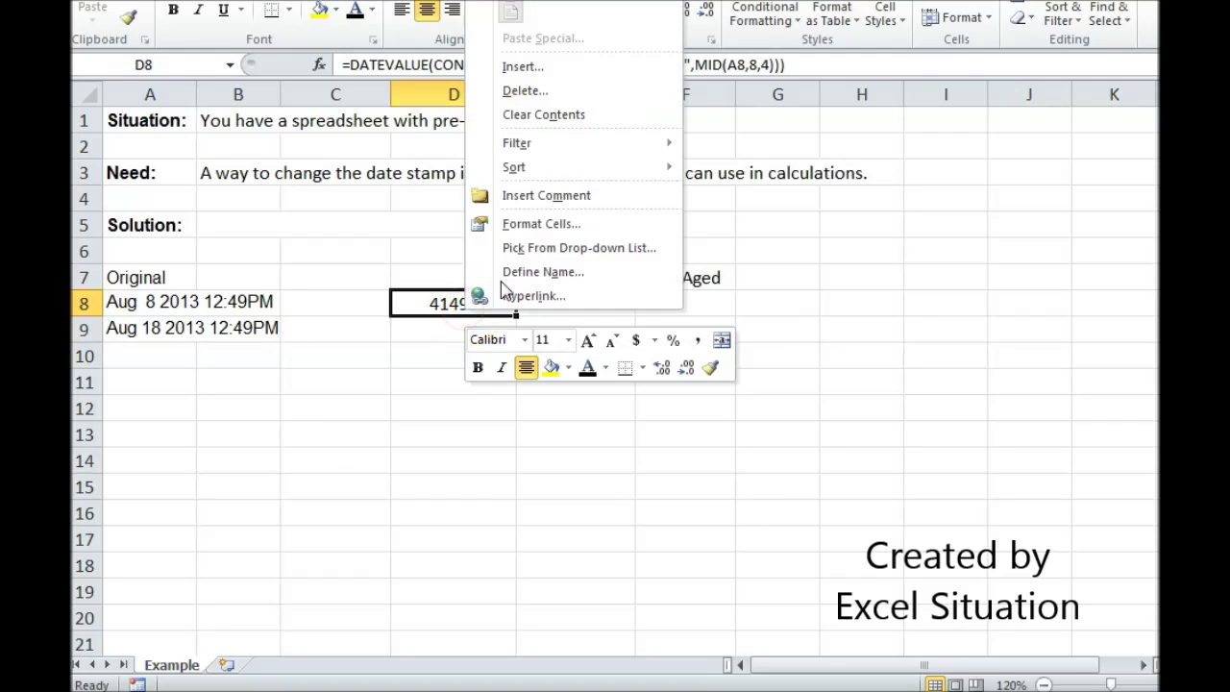
pyautogui.click(480, 222)
pyautogui.click(322, 117)
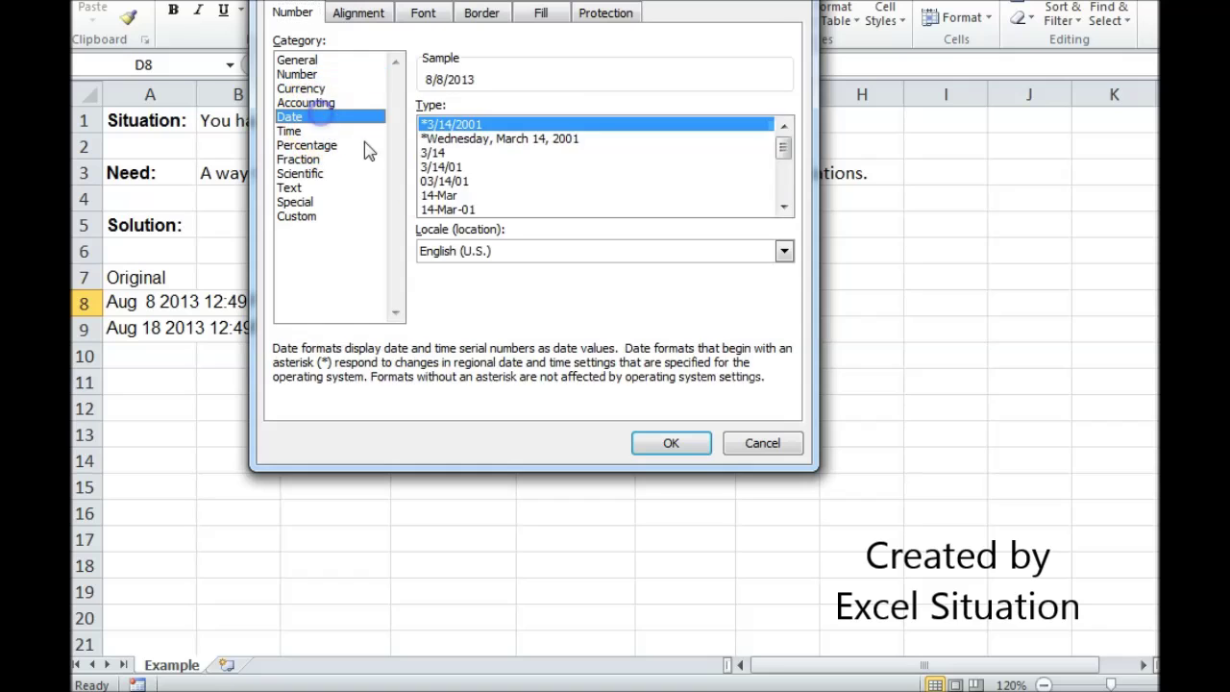
pyautogui.click(451, 167)
pyautogui.click(671, 443)
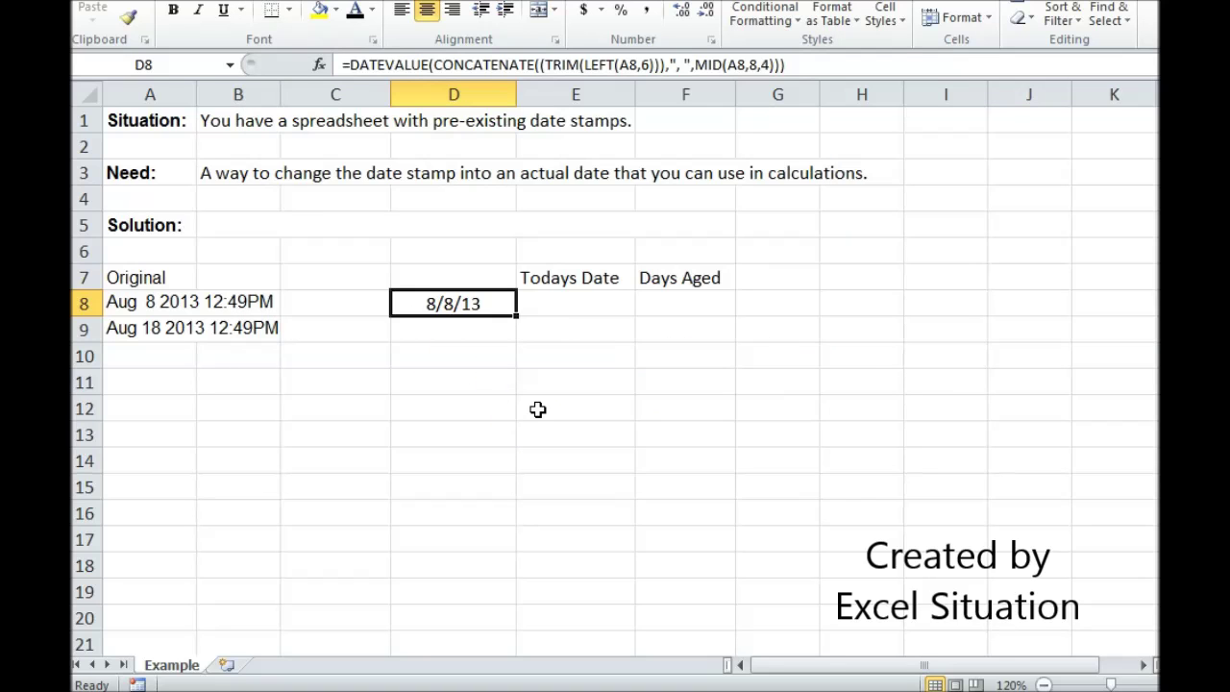
pyautogui.moveTo(516, 317); pyautogui.dragTo(514, 338)
pyautogui.click(446, 338)
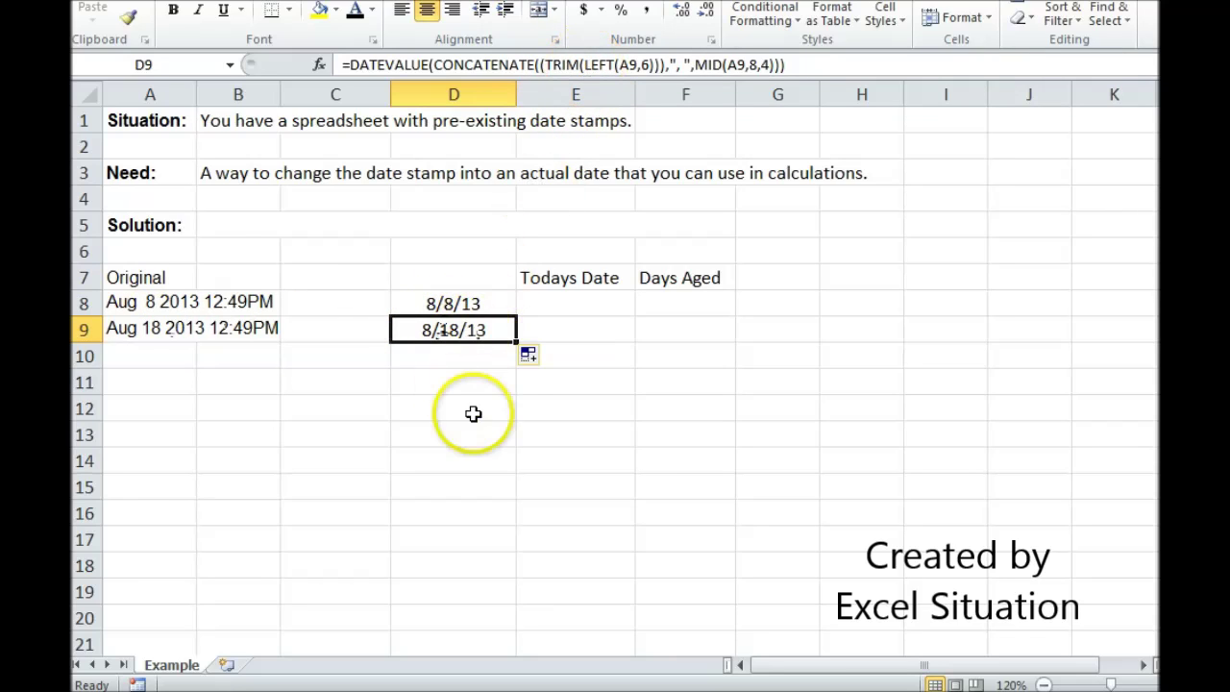
# - Enter 1/4/14 as today's date in E8
pyautogui.click(584, 302)
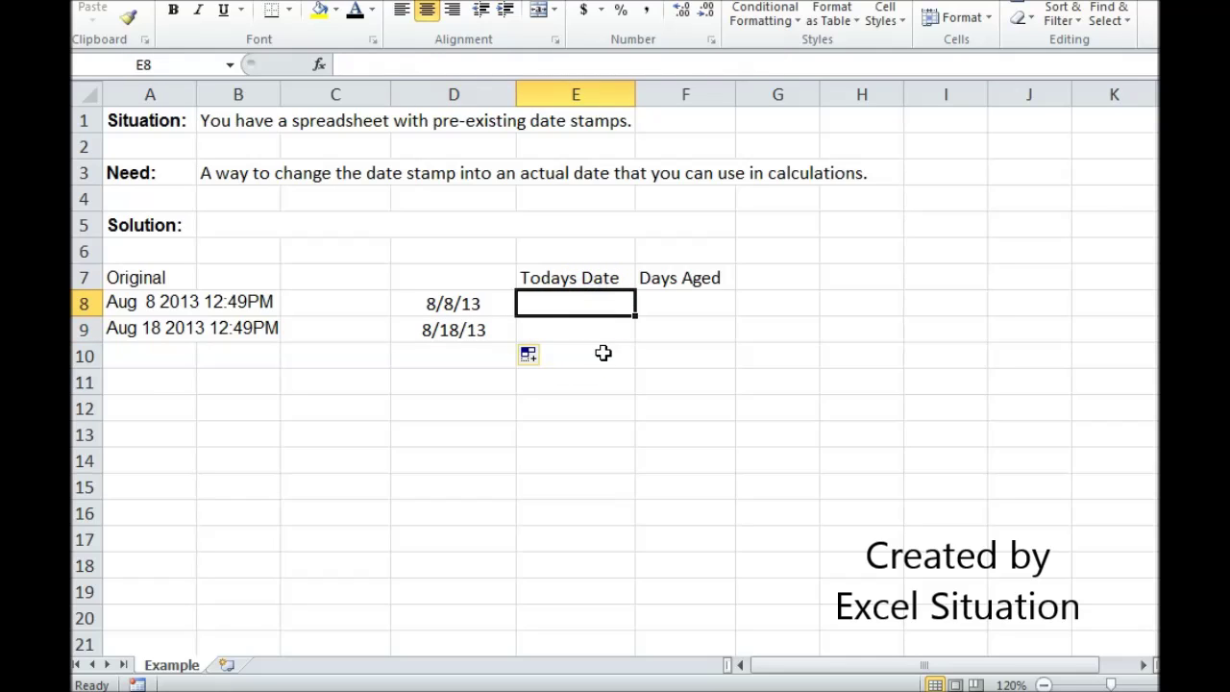
pyautogui.write('1/4/1')
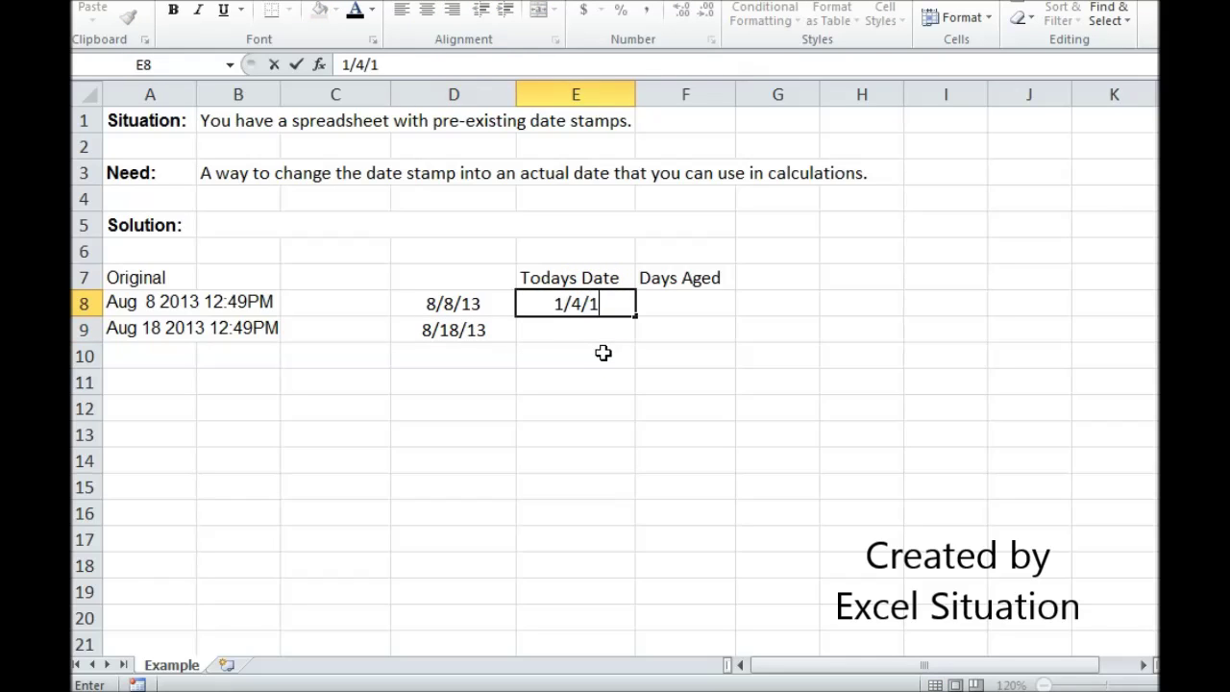
pyautogui.write('4')
pyautogui.press('Return')
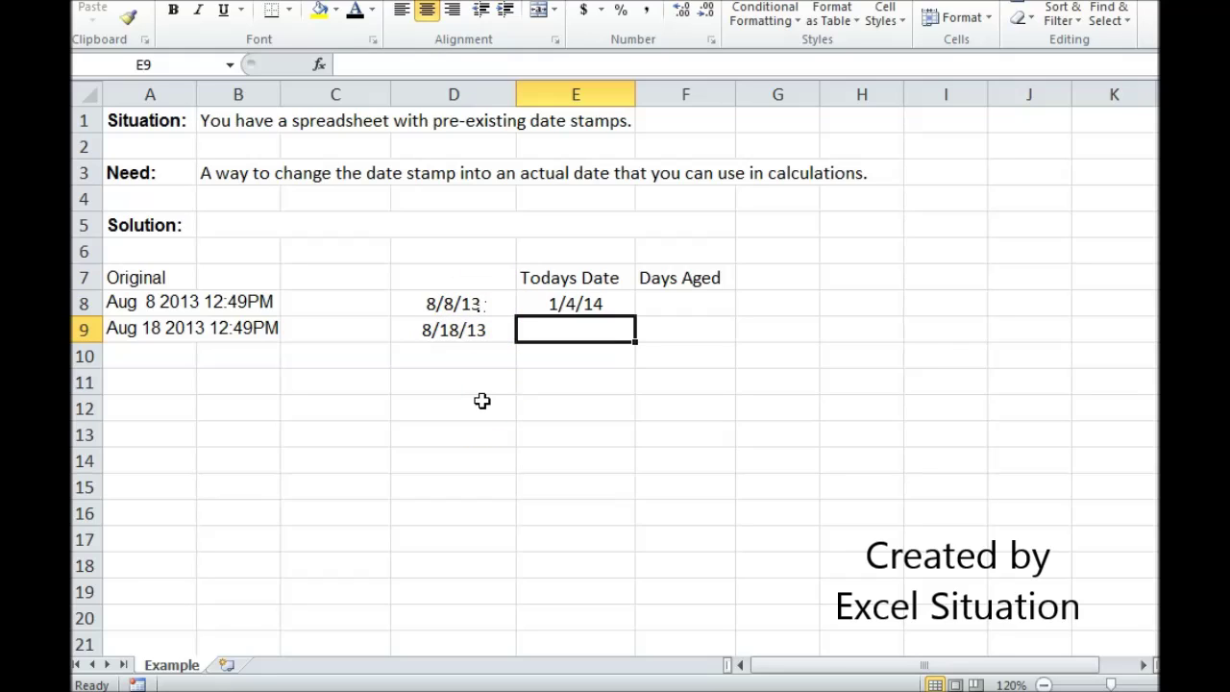
# - Enter =E8-D8 in F8 to compute Days Aged
pyautogui.click(663, 304)
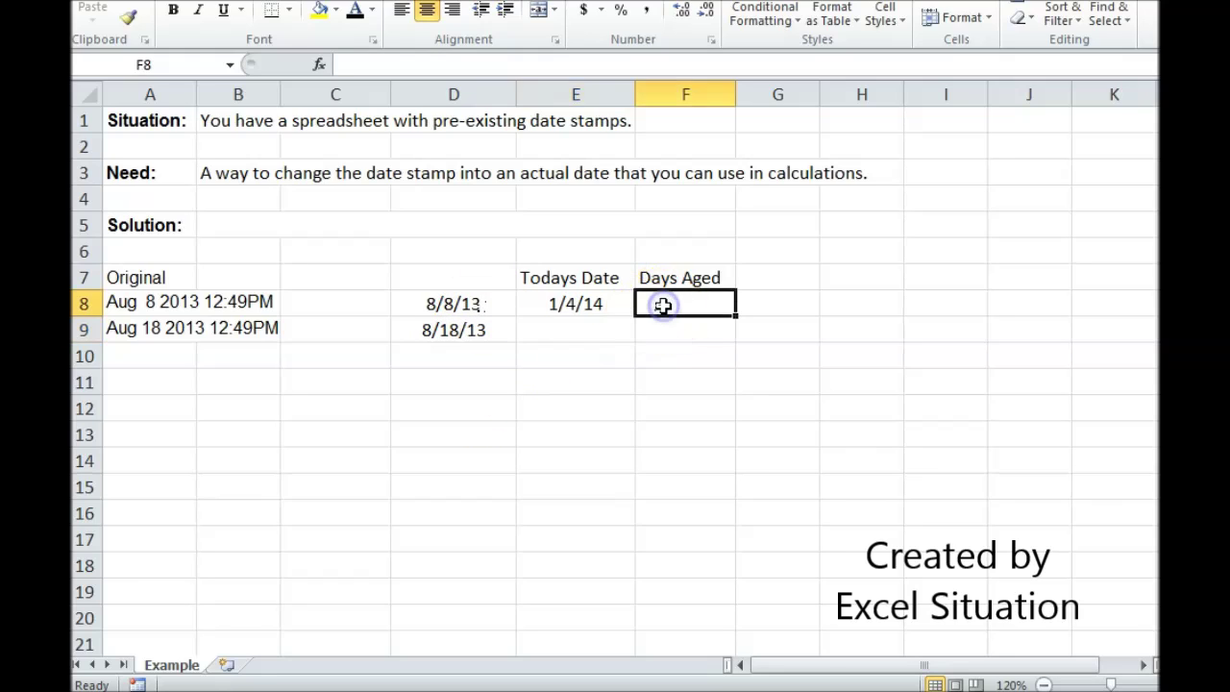
pyautogui.write('=')
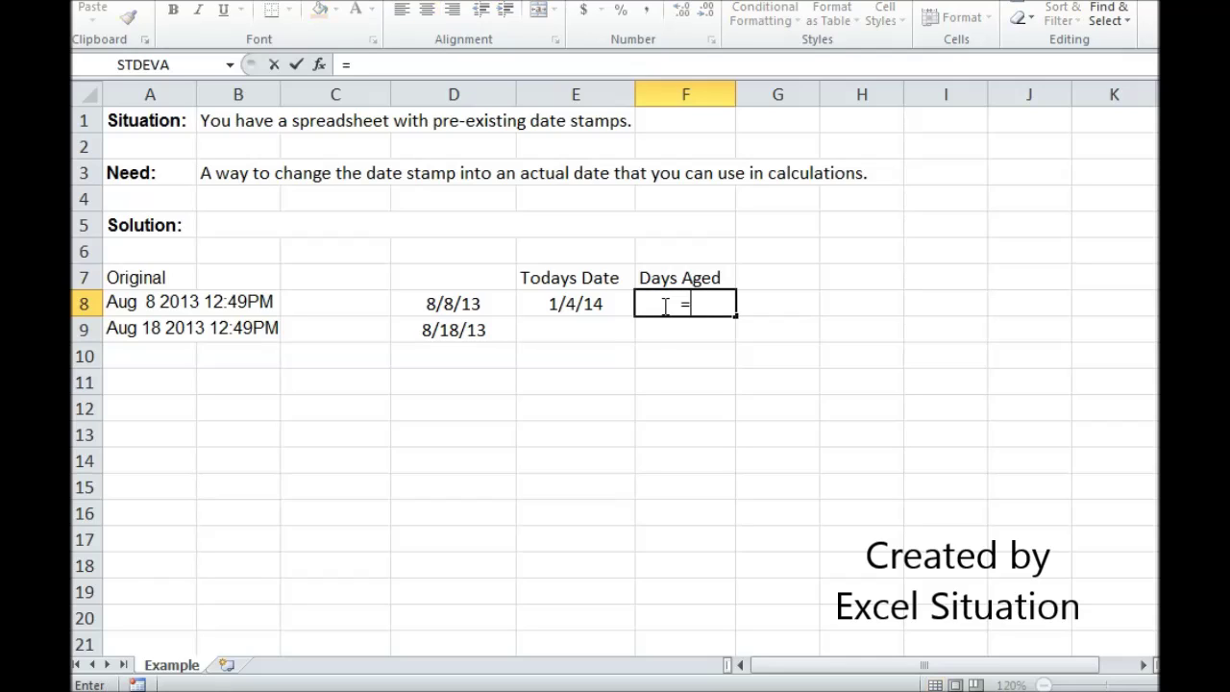
pyautogui.click(595, 300)
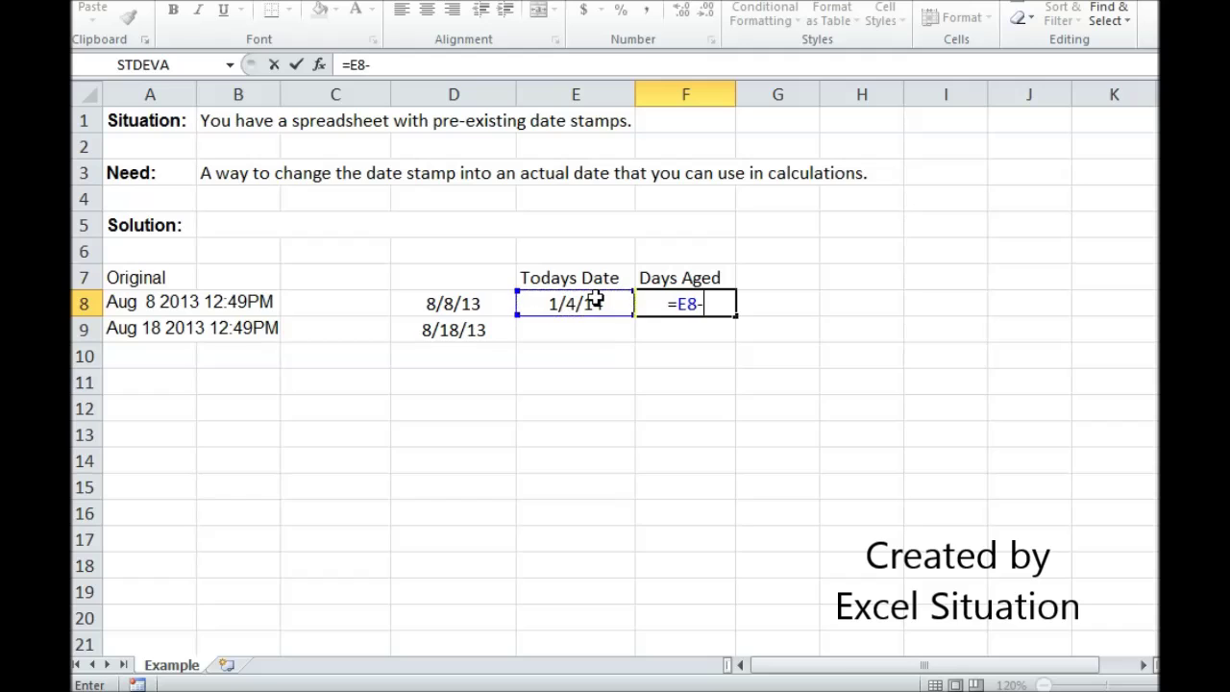
pyautogui.write('-')
pyautogui.click(457, 301)
pyautogui.press('Return')
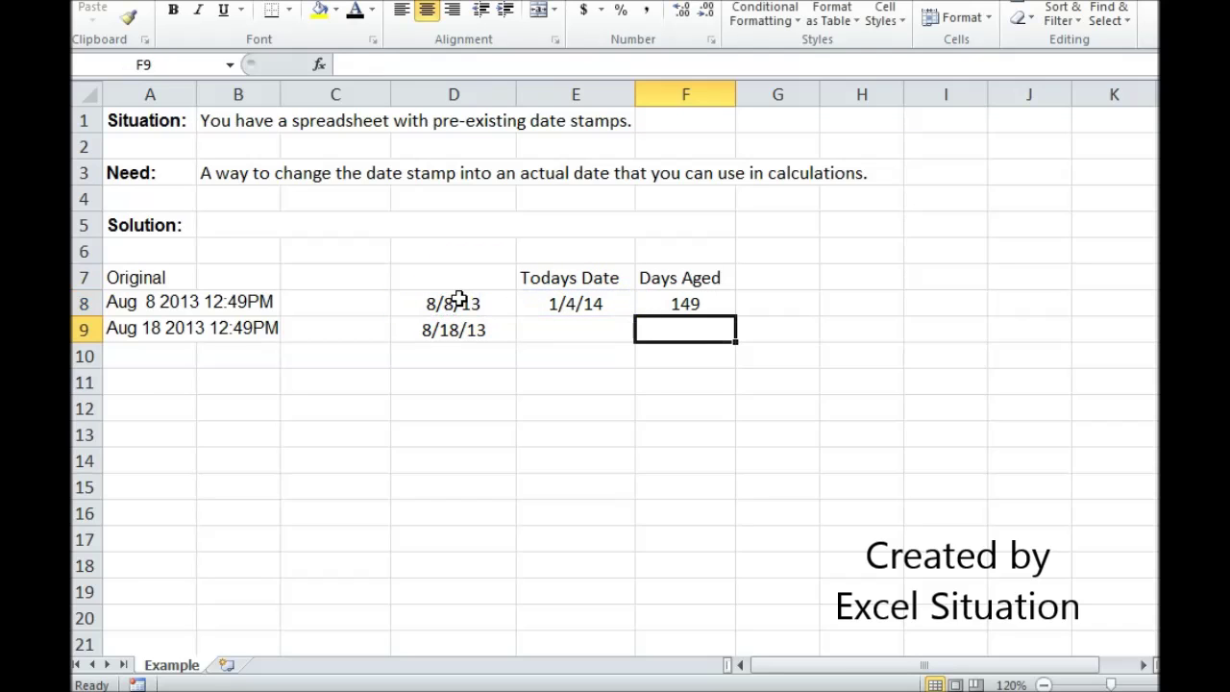
pyautogui.click(690, 301)
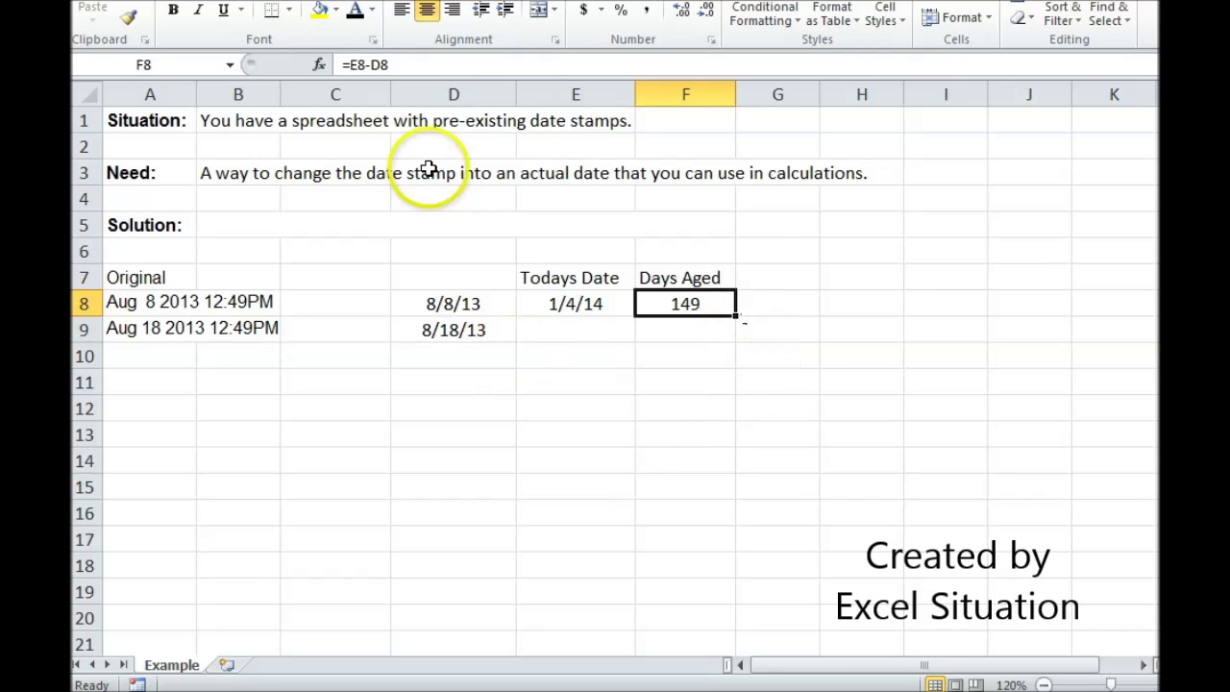
# - Make the today reference absolute ($E$8) and fill F8 down to F9, giving 149 and 139
pyautogui.click(351, 65)
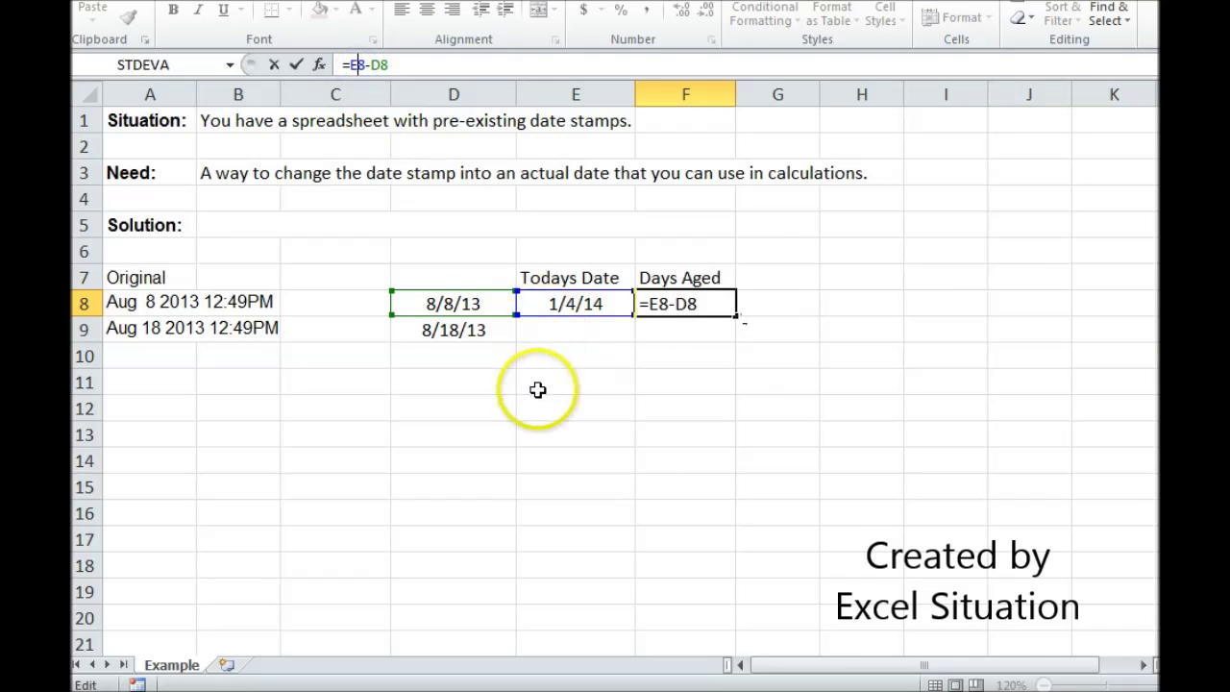
pyautogui.press('F4')
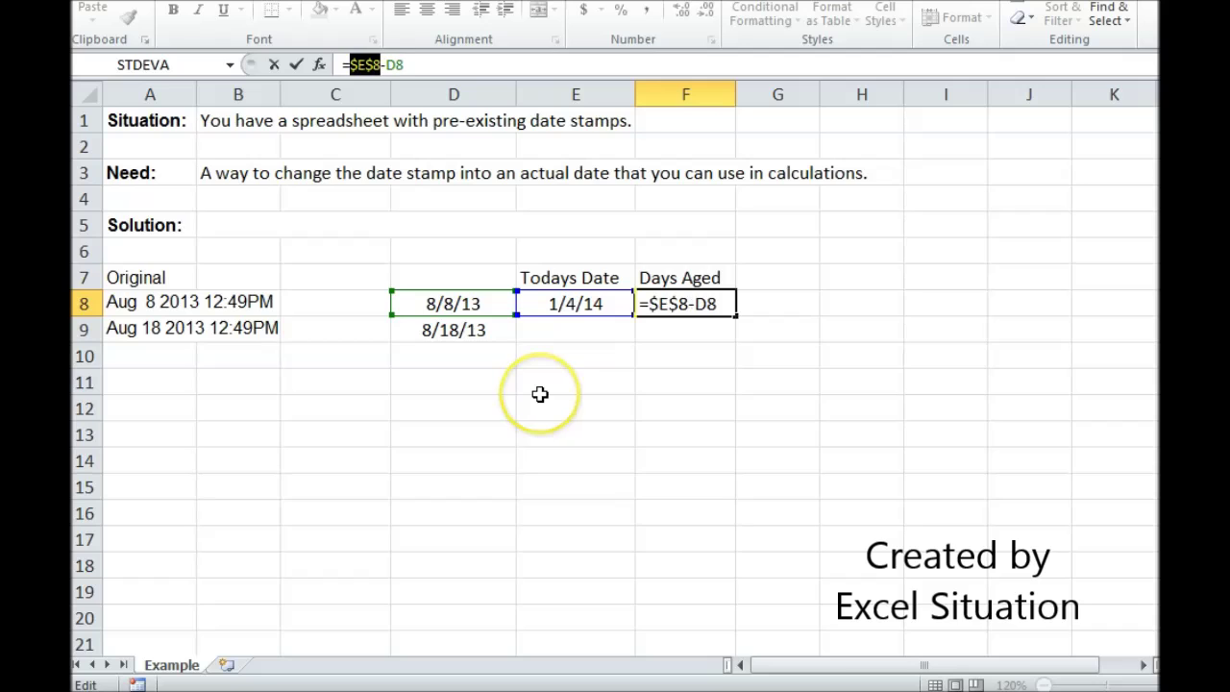
pyautogui.press('Return')
pyautogui.click(708, 303)
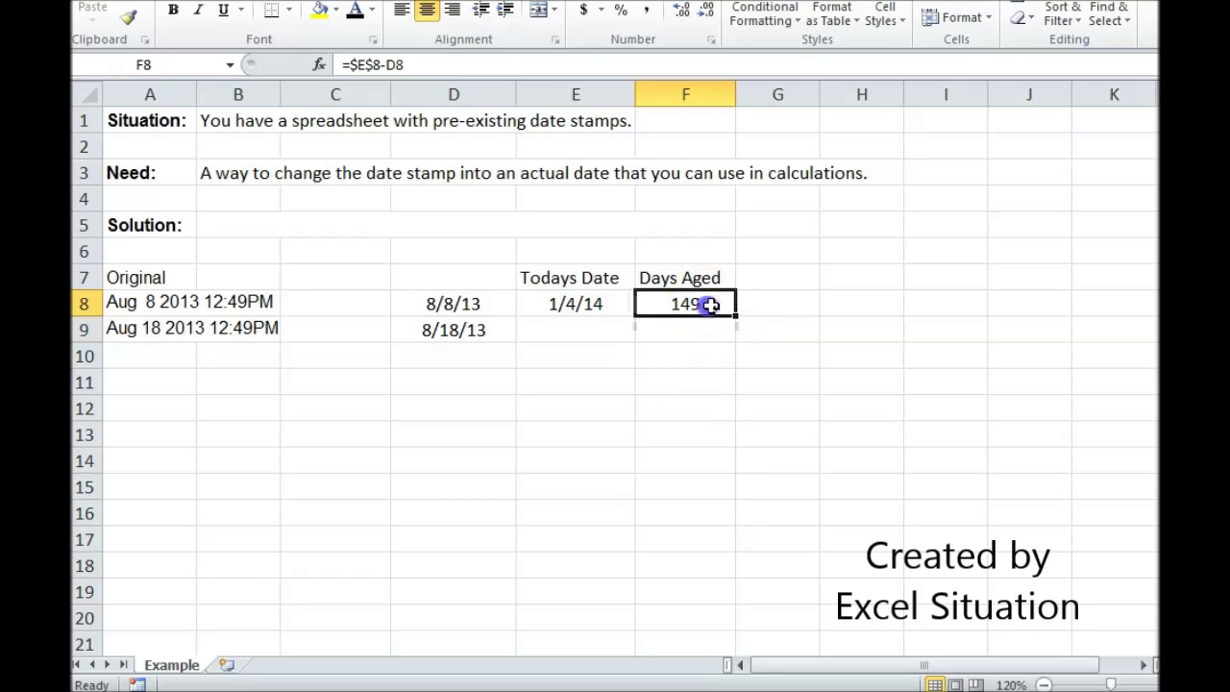
pyautogui.moveTo(736, 316); pyautogui.dragTo(730, 342)
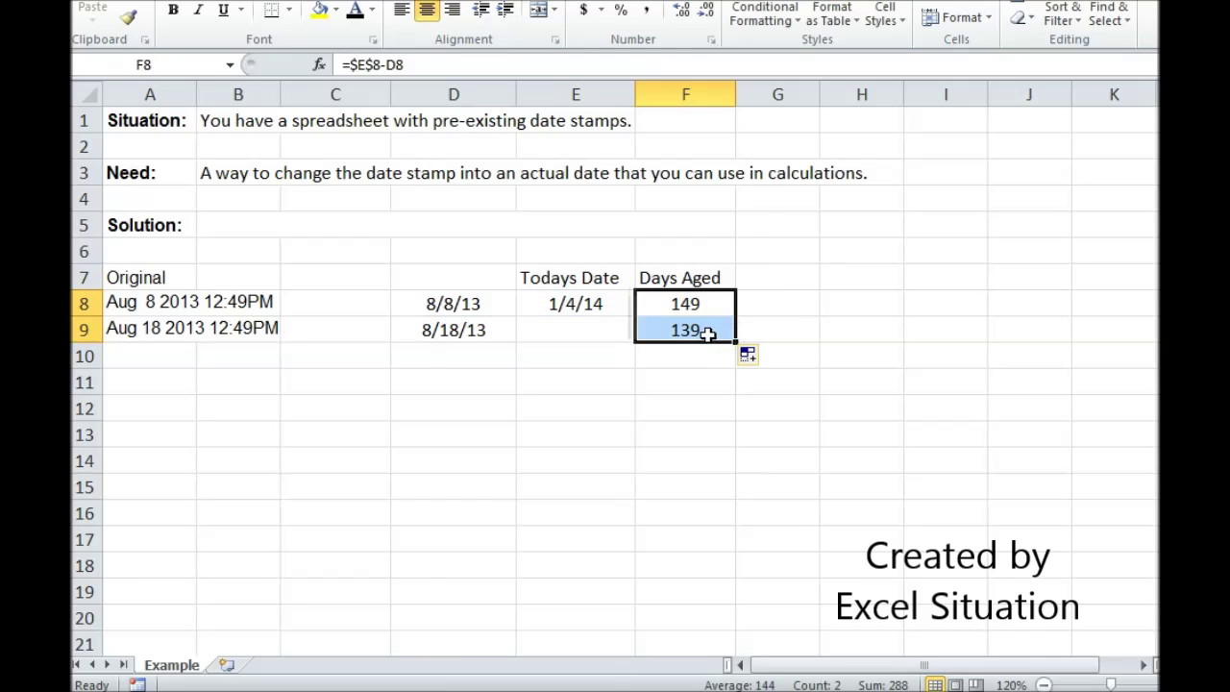
pyautogui.click(700, 592)
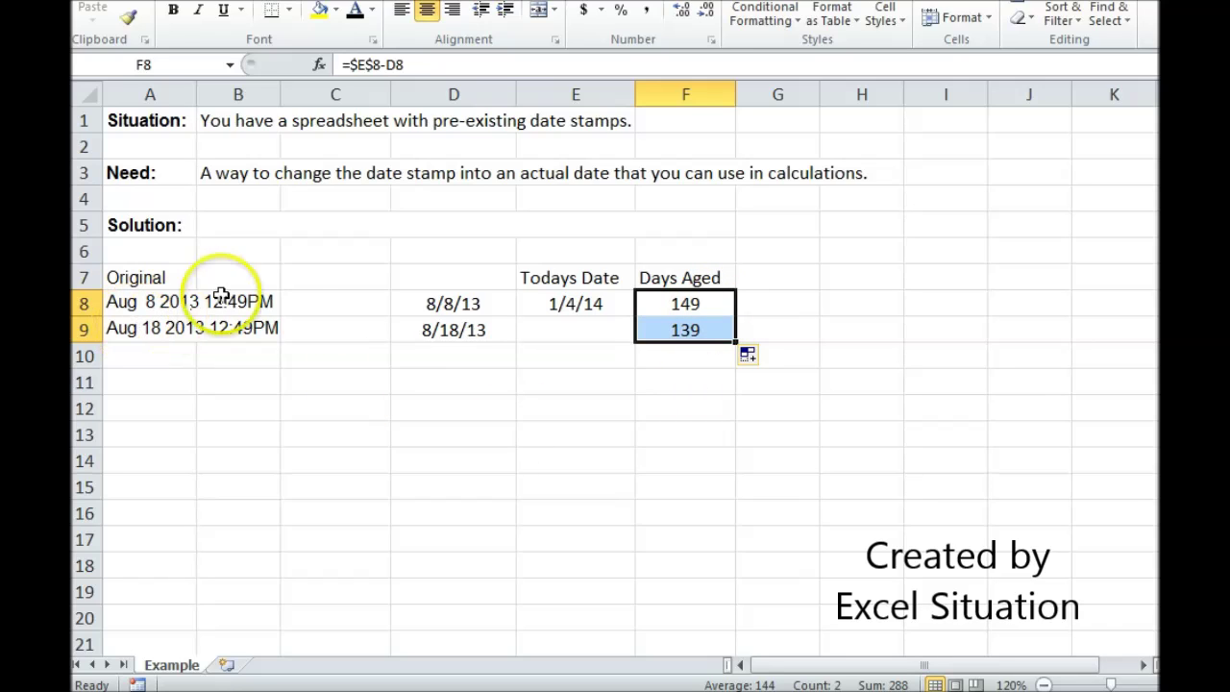
# - Apply a visible font colour to B5's DATEVALUE formula text, then select the Solution: and Need: labels
pyautogui.click(247, 222)
pyautogui.click(355, 12)
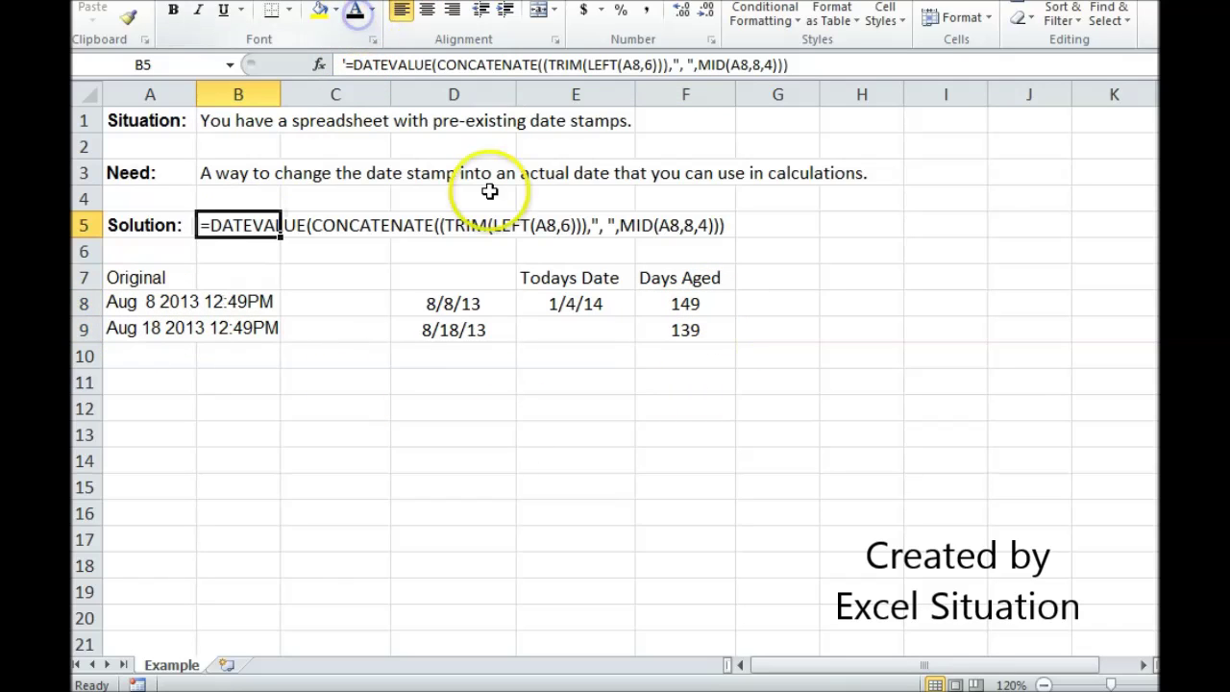
pyautogui.click(147, 225)
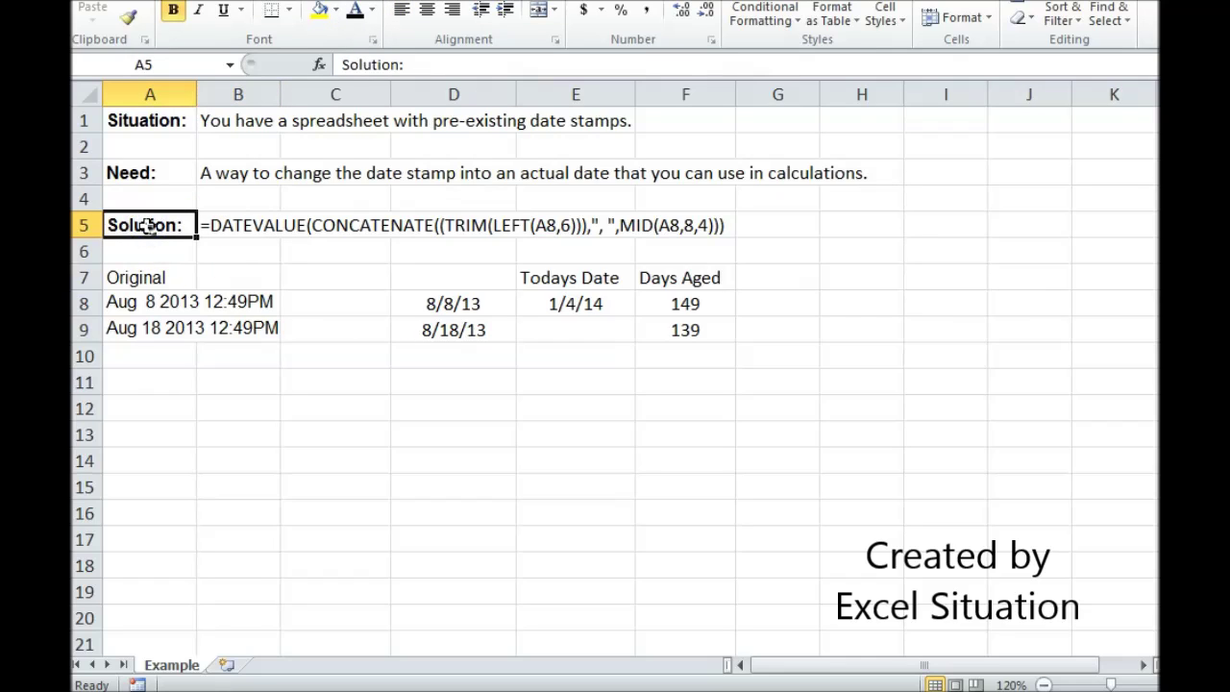
pyautogui.click(147, 171)
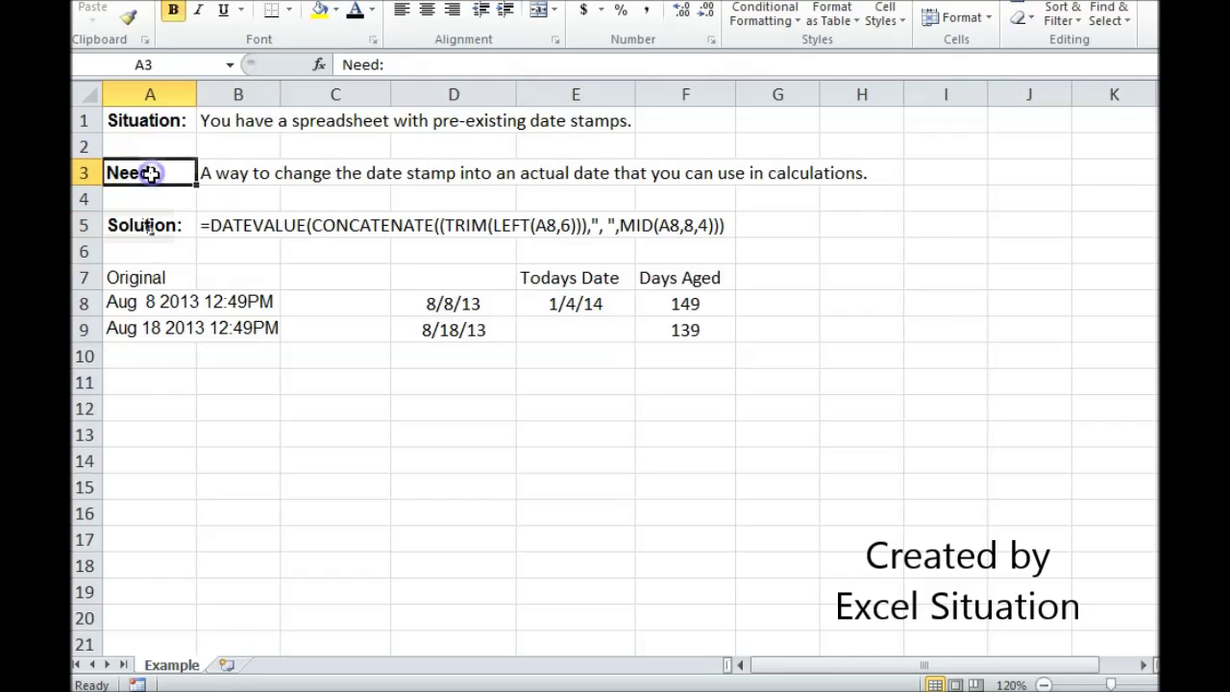